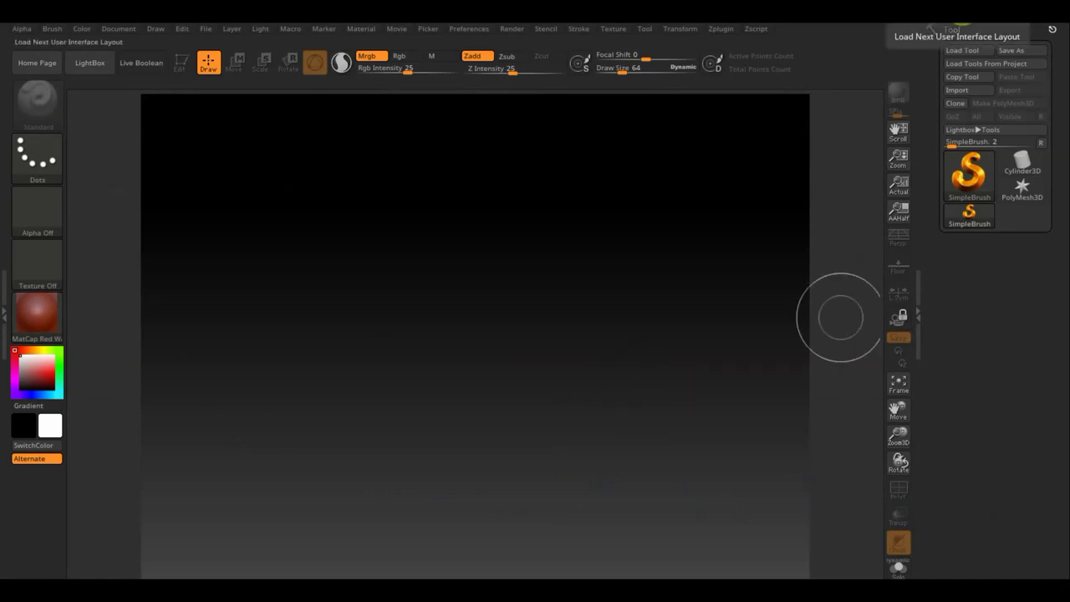
Step: Cancel the Import 3D Mesh dialog and bring up the picker of starter tools and 3D meshes
left_click(960, 93)
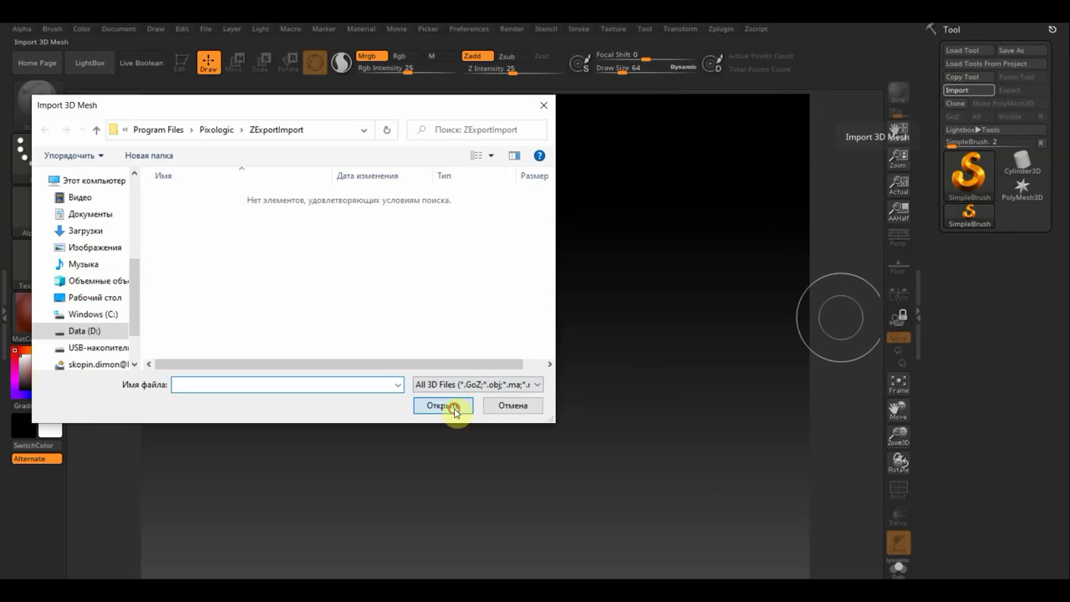
left_click(501, 406)
left_click(967, 174)
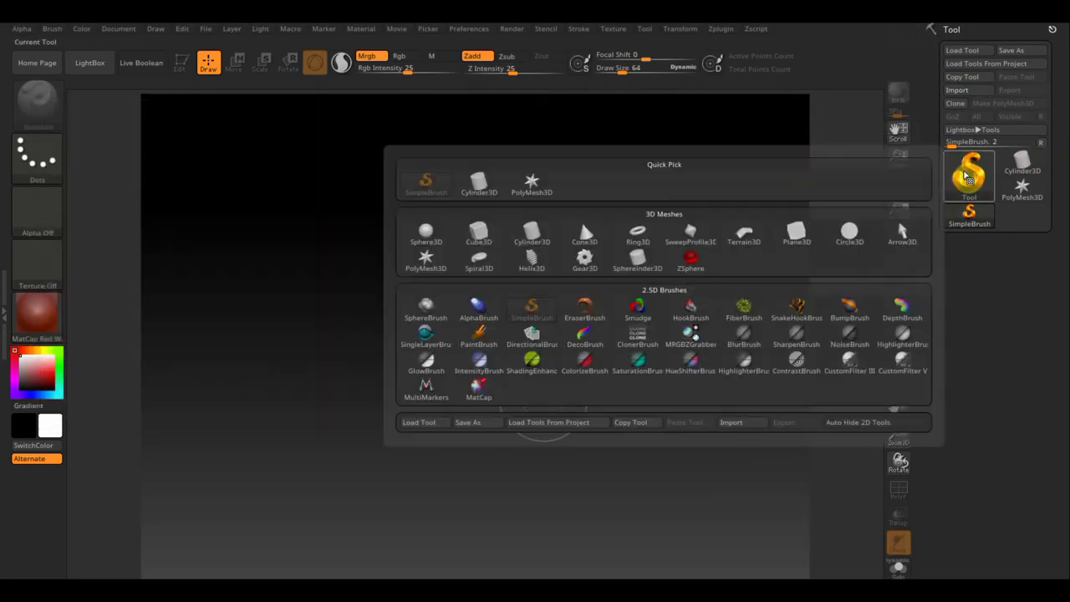
Step: Draw a Cube3D on the canvas in Edit mode and convert it to PolyMesh3D PM3D_Cube3D_1, facing front
left_click(482, 238)
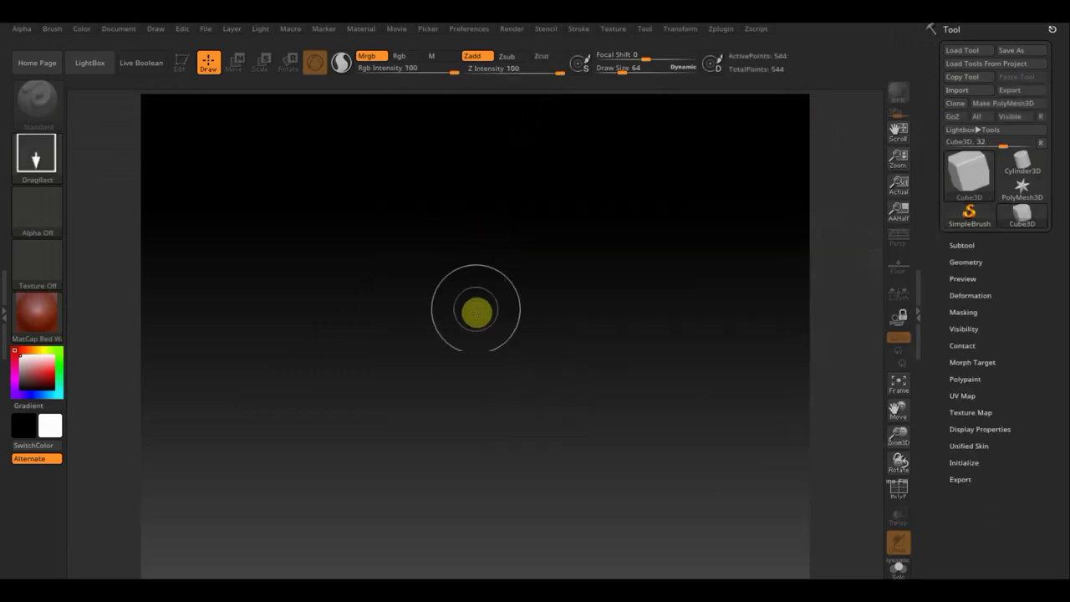
left_click_drag(485, 322, 482, 469)
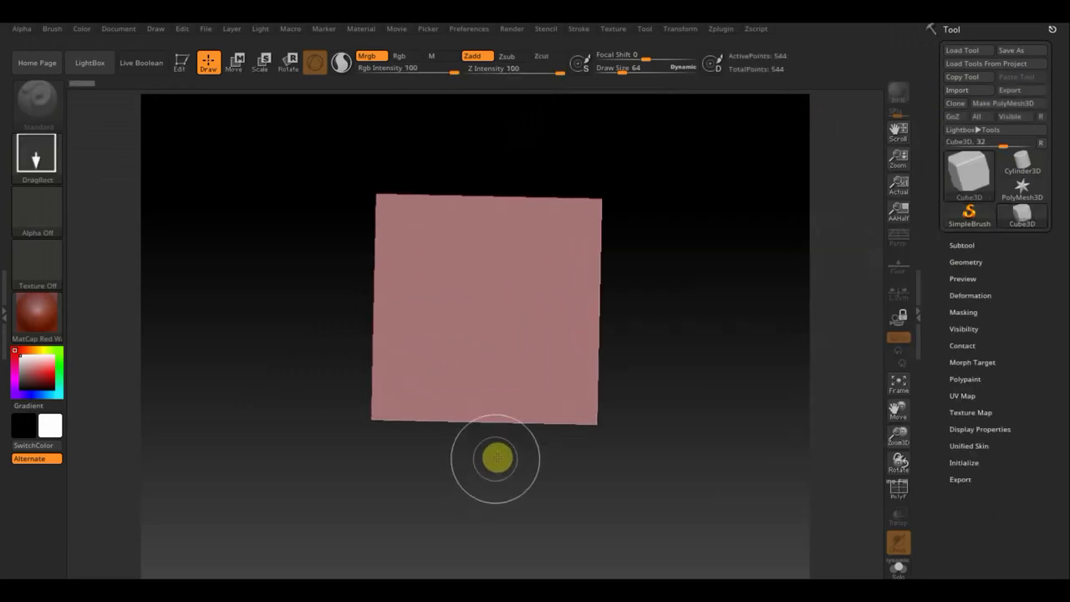
left_click(182, 56)
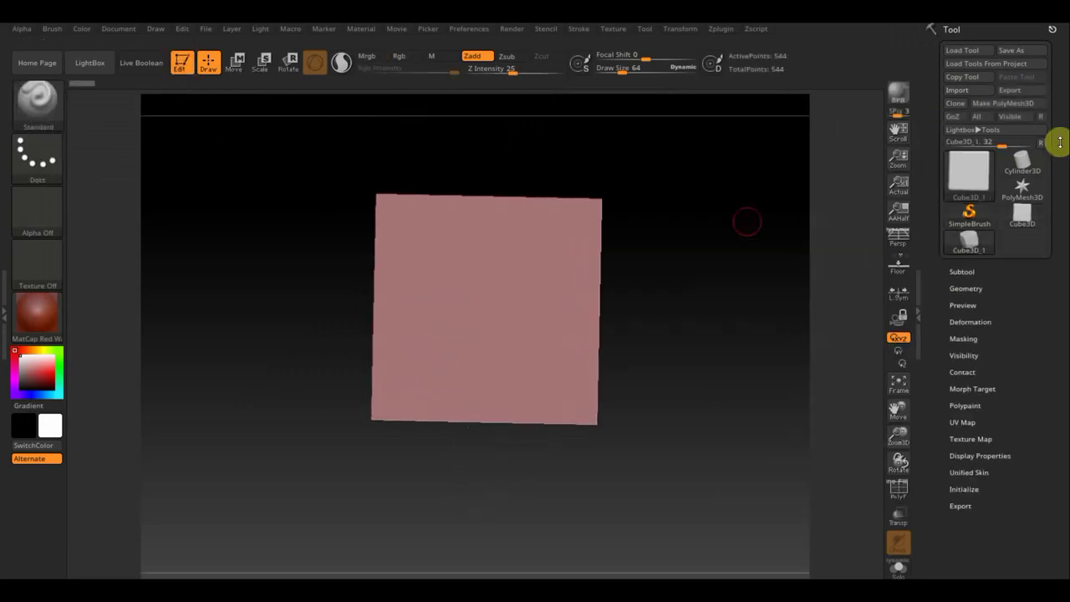
left_click(1002, 103)
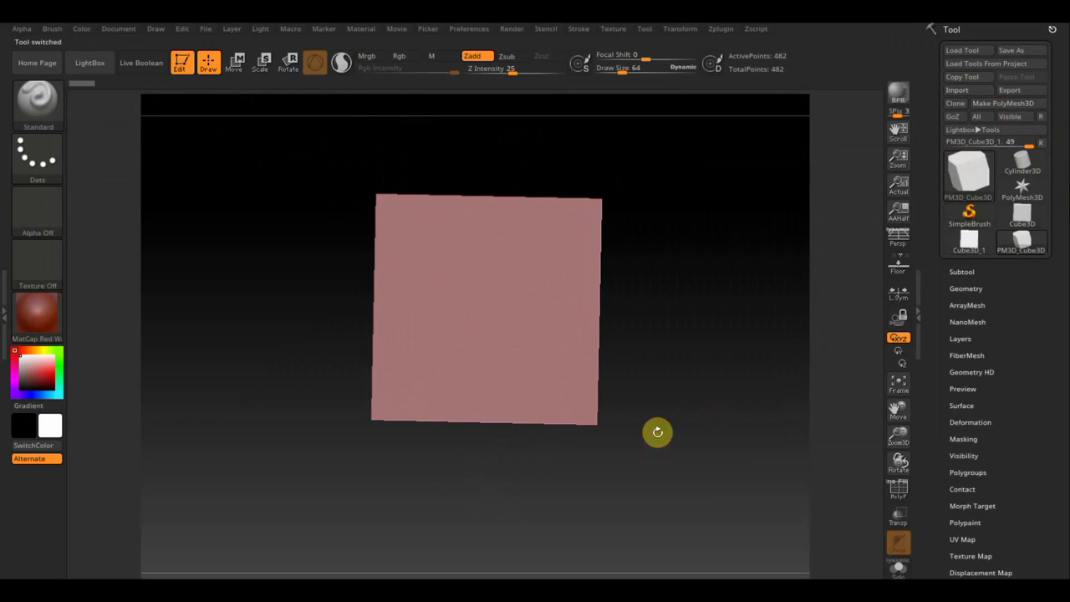
left_click_drag(657, 433, 657, 435, "shift")
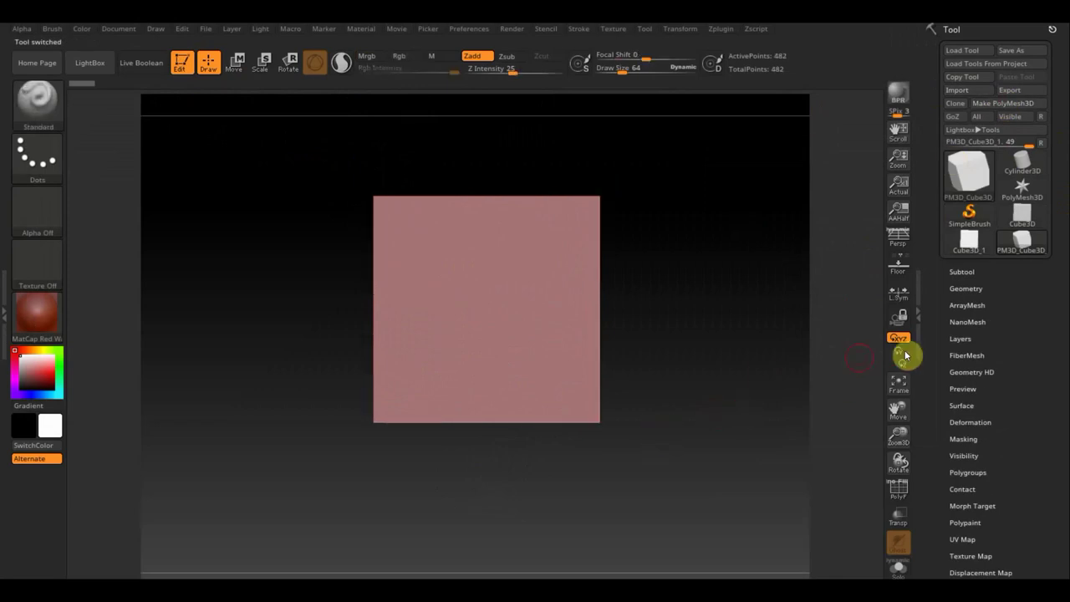
Step: DynaMesh the cube at resolution 312 for 580,328 points, with the PolyF wireframe turned off afterwards
left_click(974, 289)
left_click(901, 495)
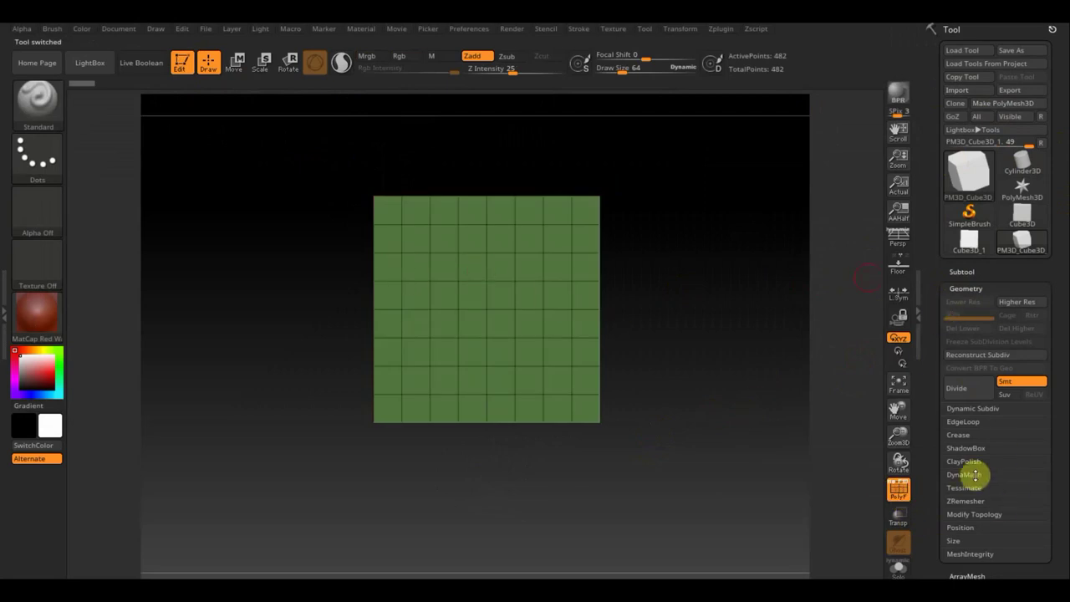
left_click(974, 475)
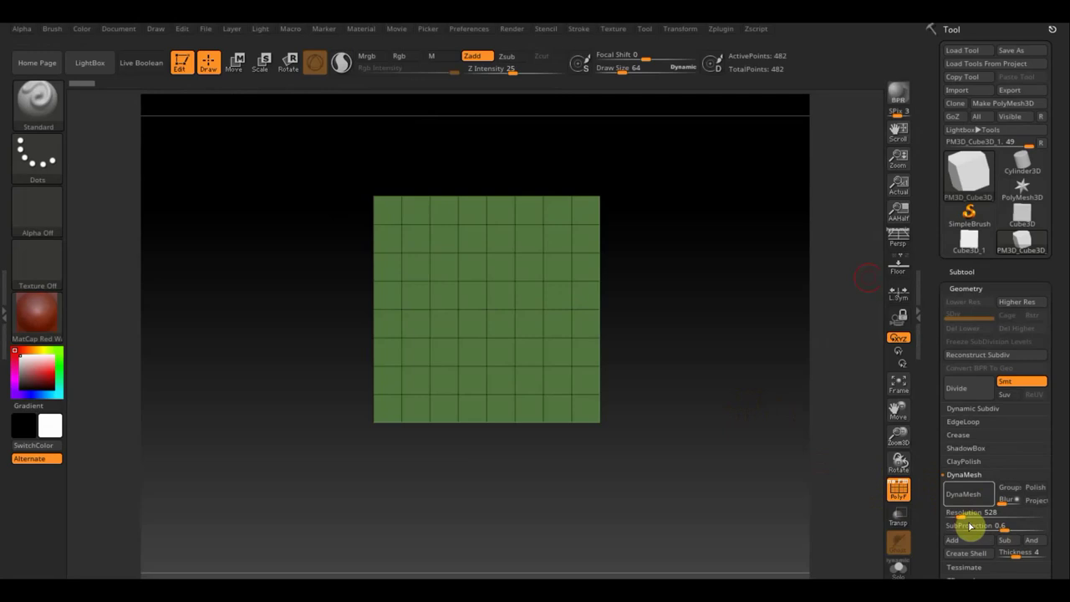
left_click(968, 495)
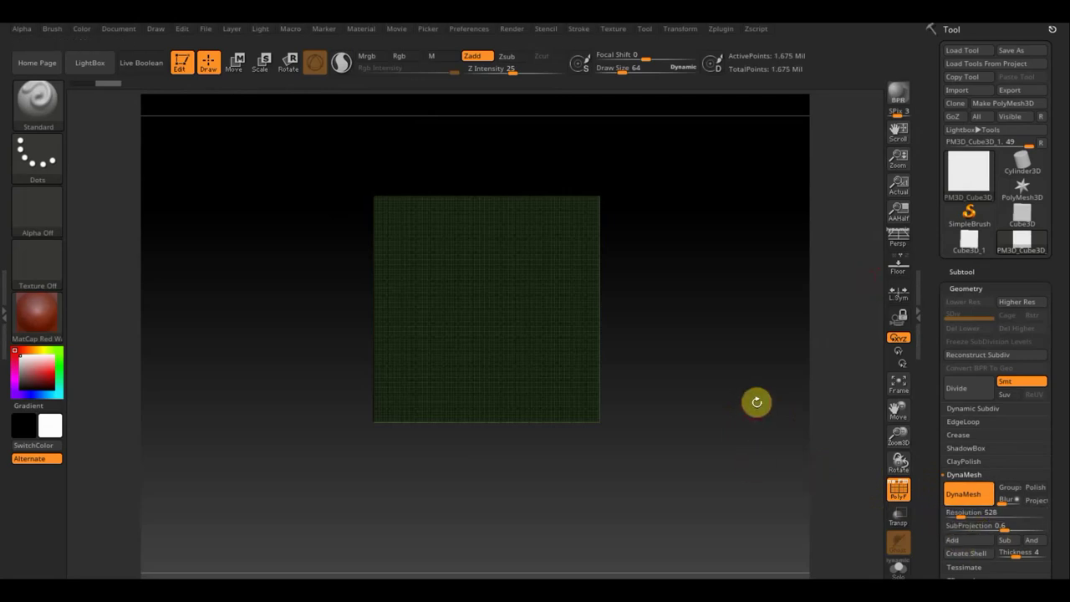
key("ctrl+z")
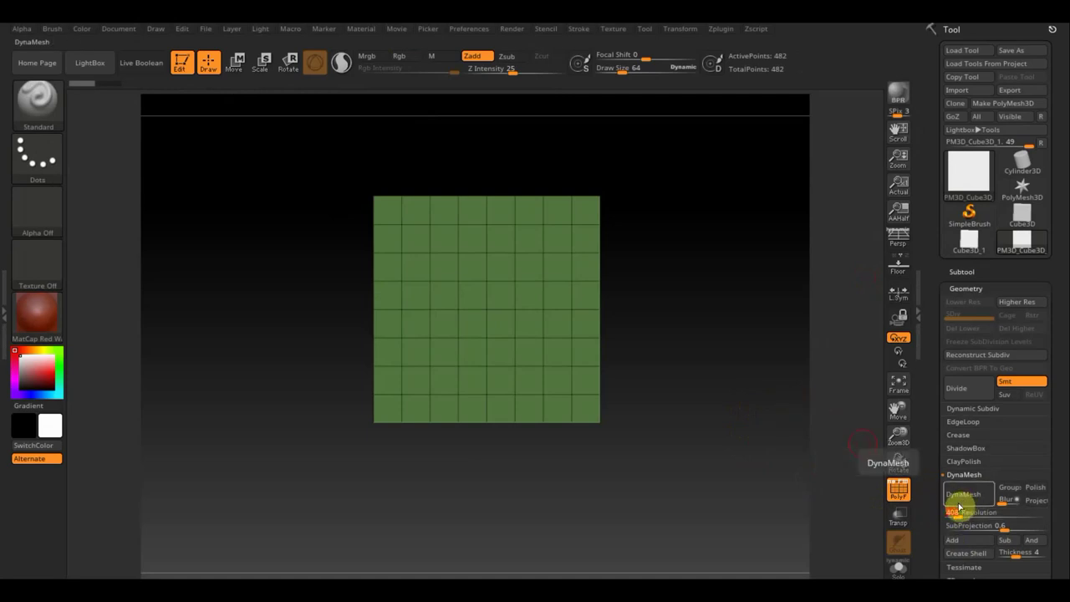
left_click_drag(957, 514, 956, 509)
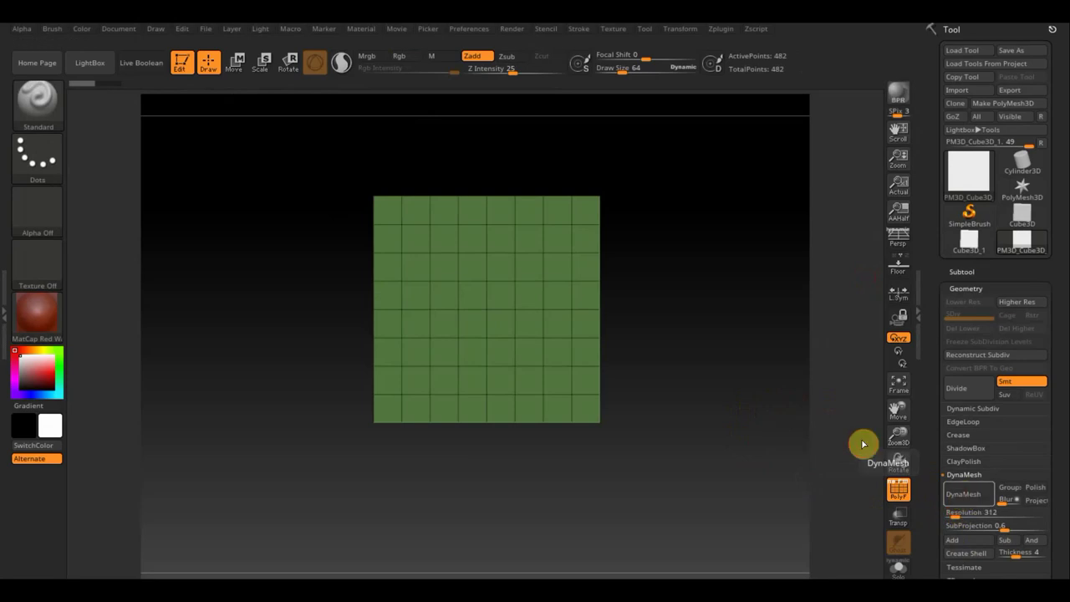
left_click(963, 494)
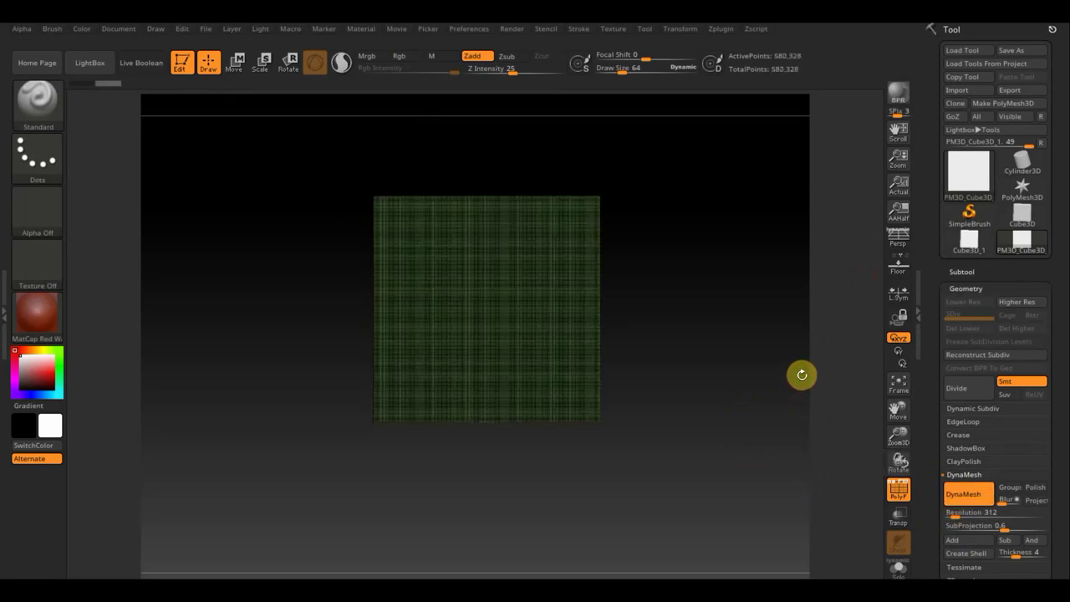
left_click(898, 490)
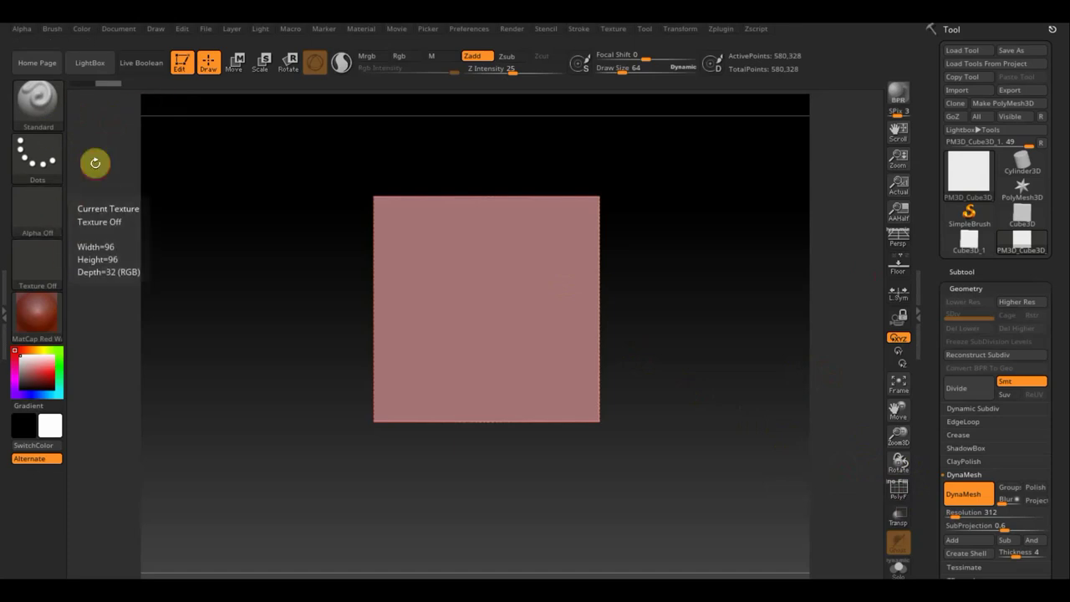
Step: Stretch the cube along the X axis with the Move gizmo into a wide slab, then return to Draw mode
left_click(238, 63)
left_click_drag(441, 306, 342, 307)
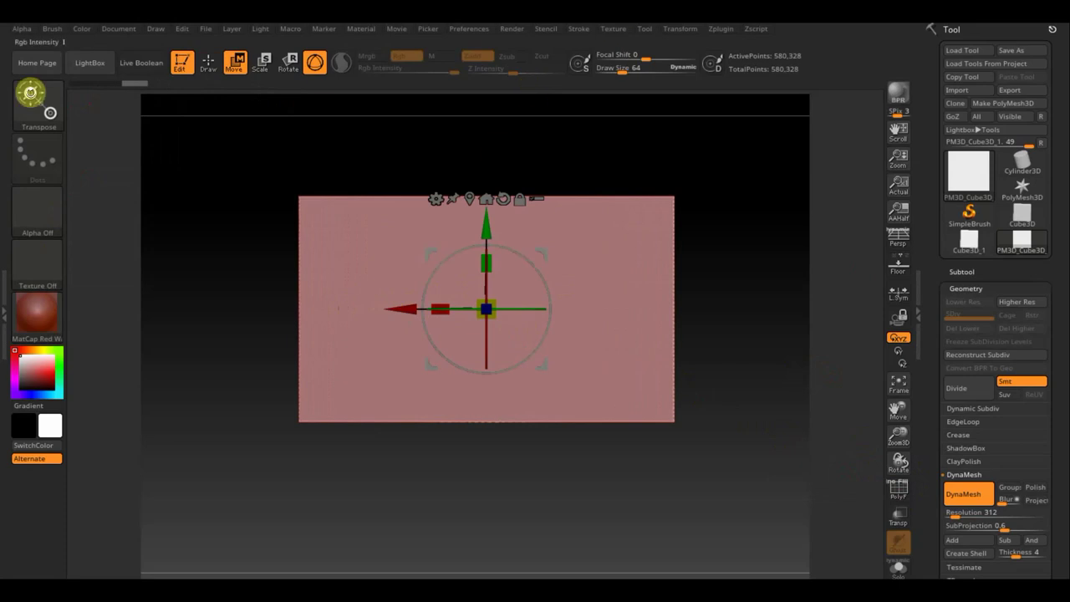
left_click(209, 63)
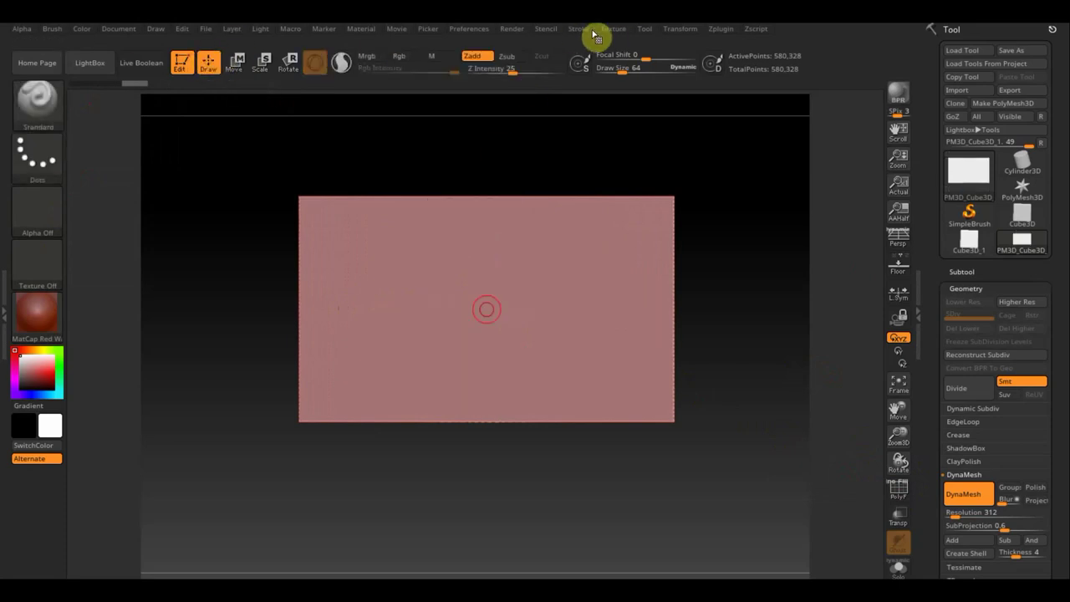
Step: Import the Blender logo screenshot from Desktop > знак блендер as the current 927×702 texture
left_click(618, 29)
left_click(640, 106)
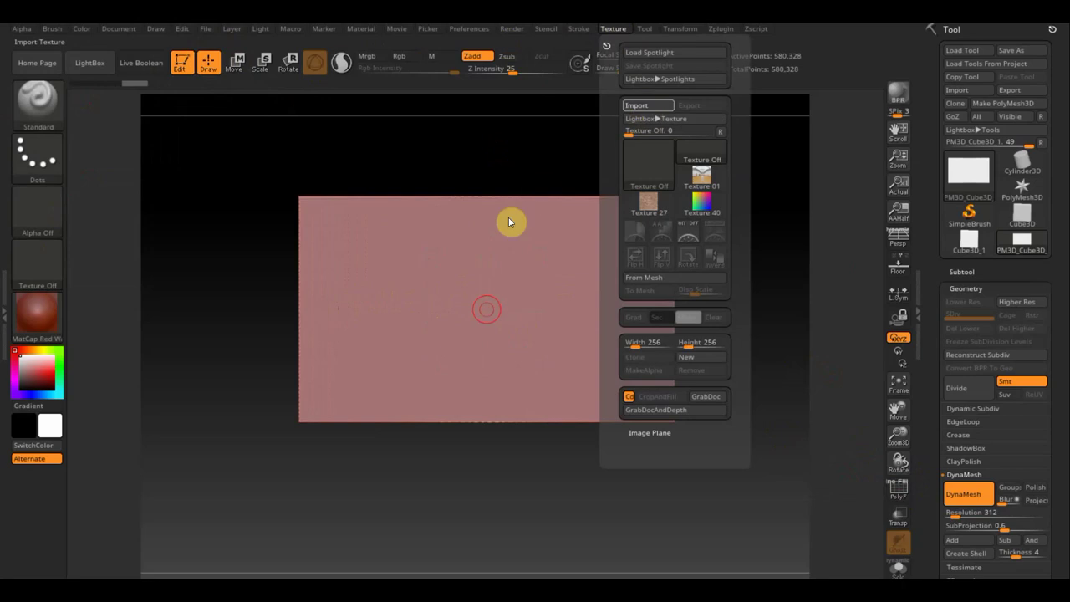
left_click(100, 299)
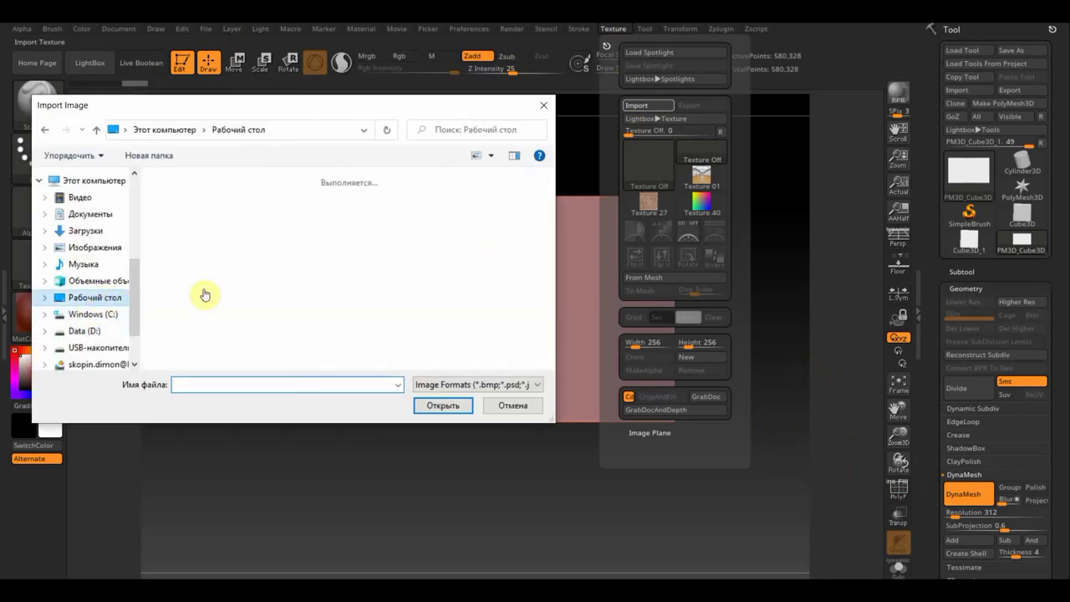
double_click(345, 226)
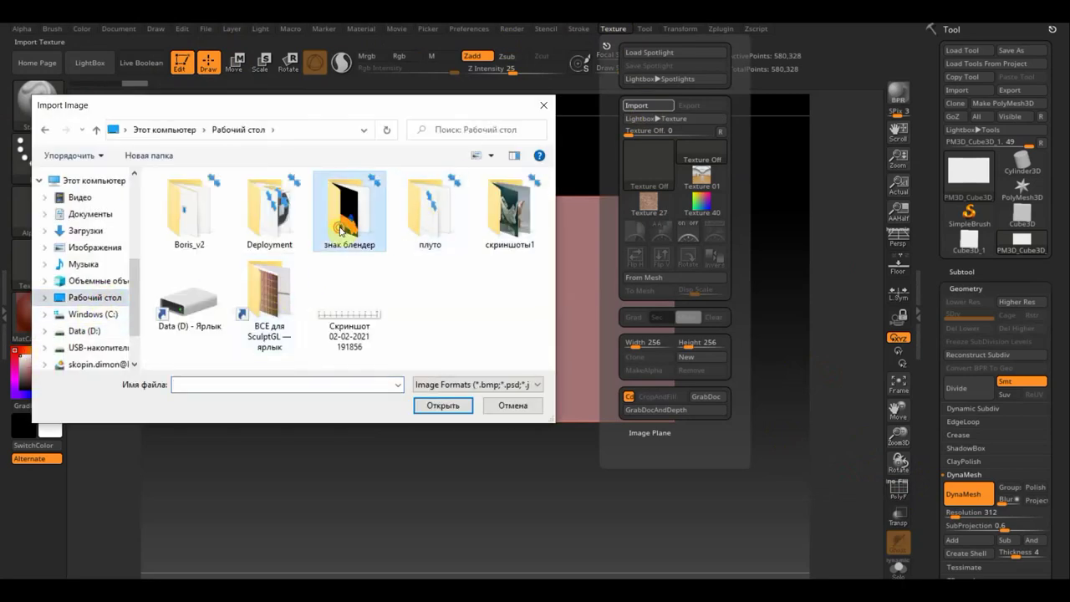
left_click(355, 225)
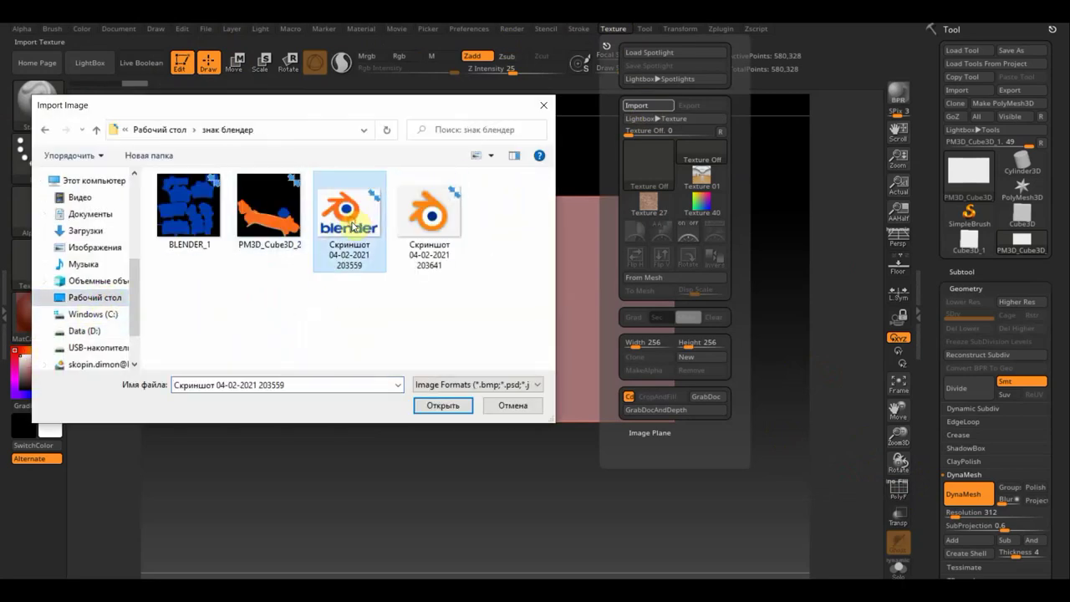
left_click(443, 405)
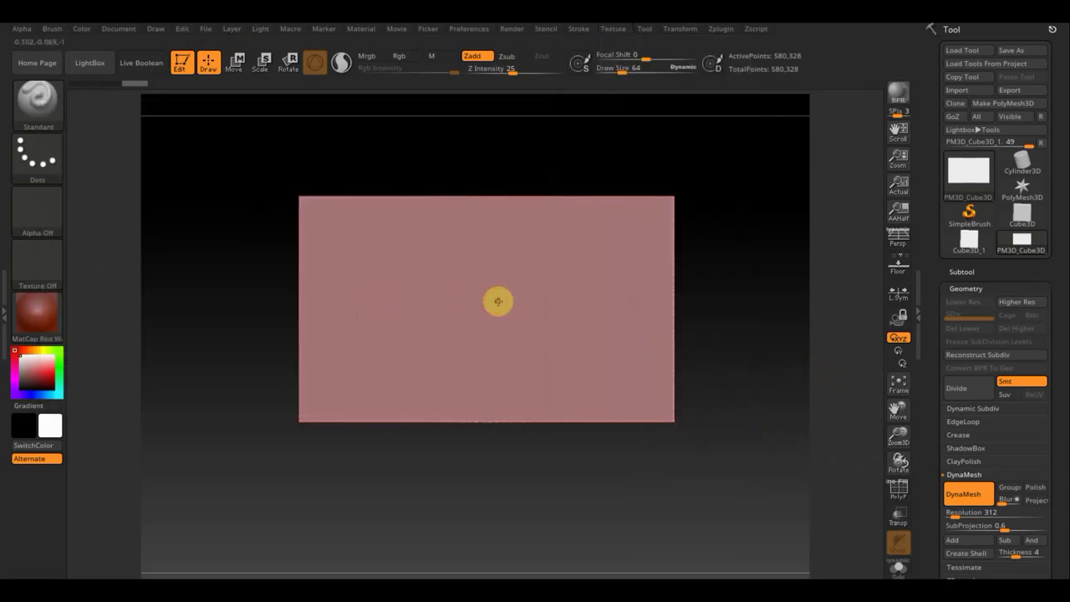
left_click(615, 31)
left_click(645, 211)
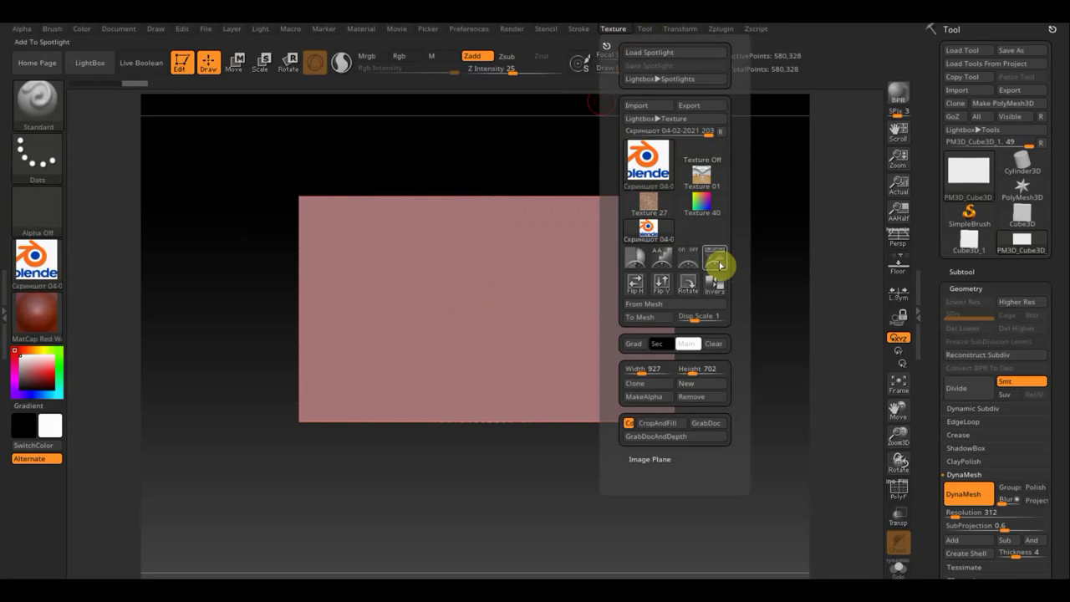
Step: Add the logo texture to Spotlight, scale it to fit over the slab, and enable Rgb painting
left_click(716, 265)
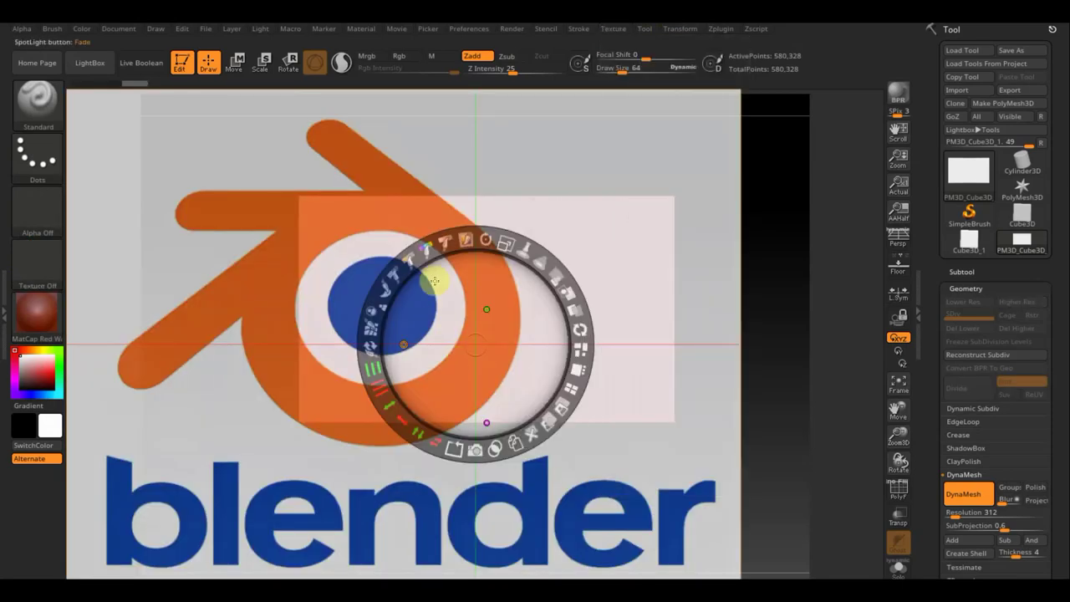
mouse_move(506, 243)
left_mouse_down()
mouse_move(500, 275)
mouse_move(545, 214)
left_mouse_up()
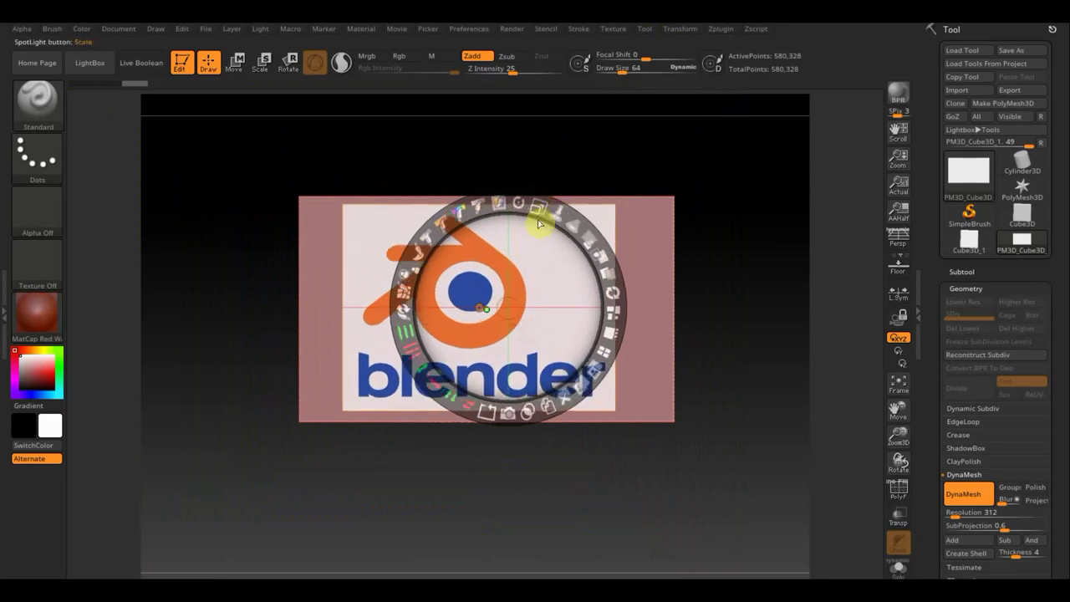
mouse_move(597, 237)
left_mouse_down()
mouse_move(614, 358)
mouse_move(608, 341)
left_mouse_up()
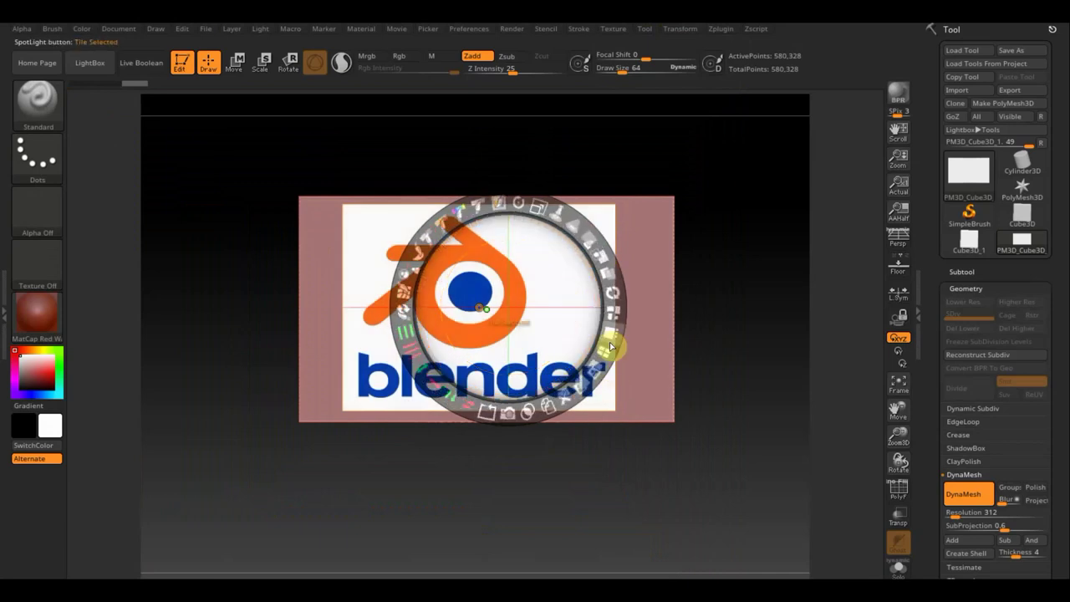
key("z")
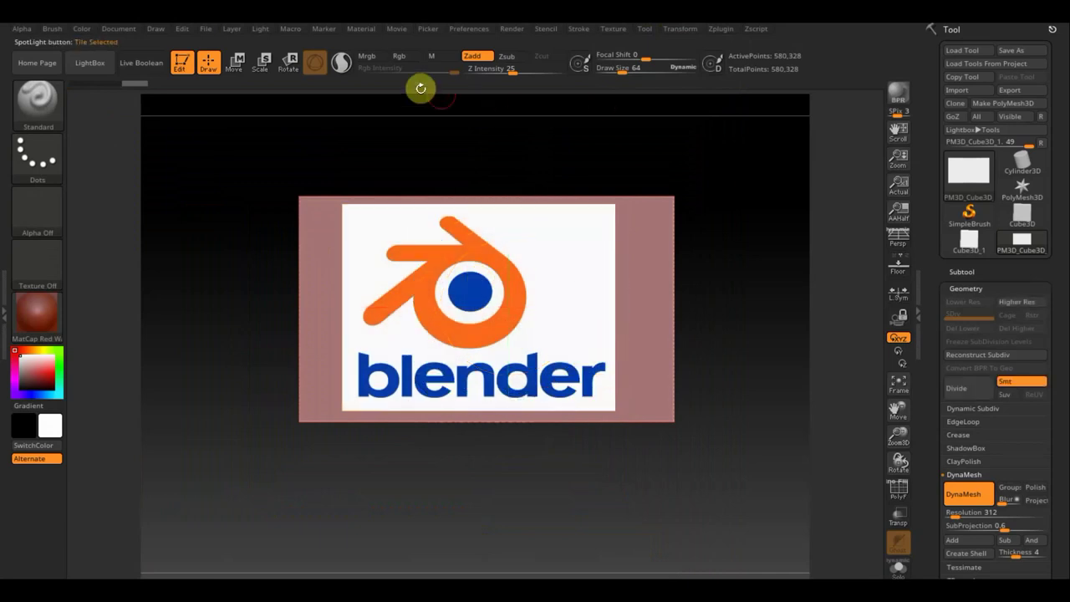
left_click(405, 59)
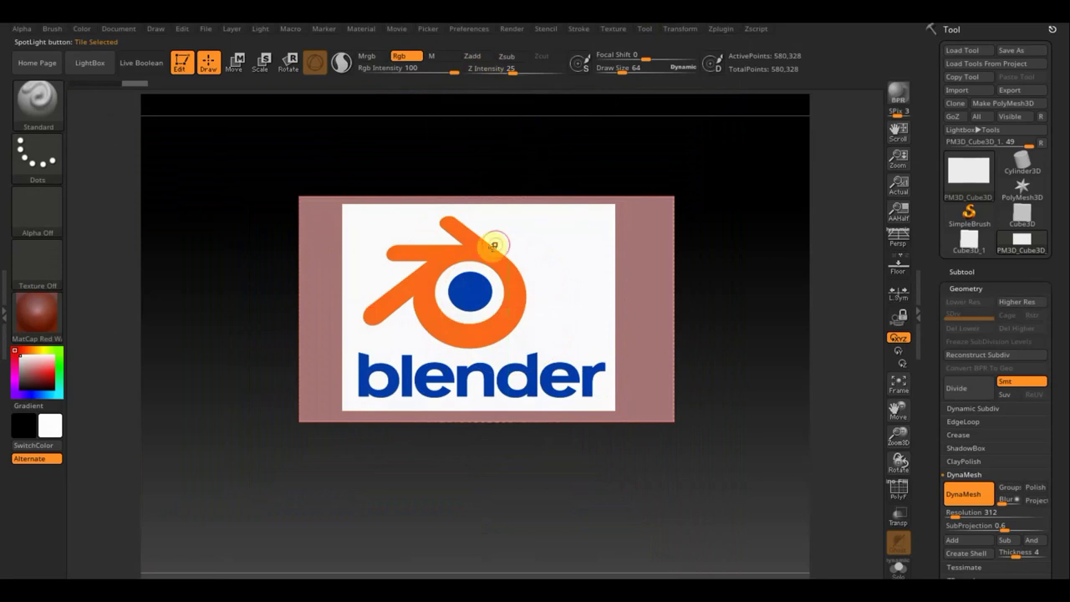
Step: Enlarge the brush to 281, apply the SketchShaded2 material, then reduce draw size to 77
left_click_drag(625, 68, 645, 72)
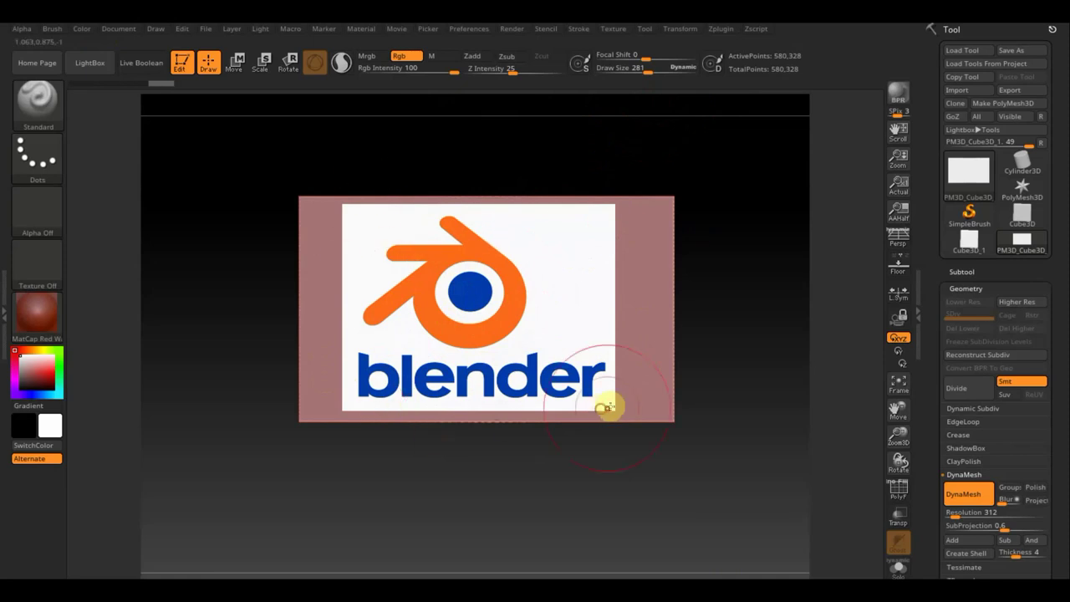
key("z")
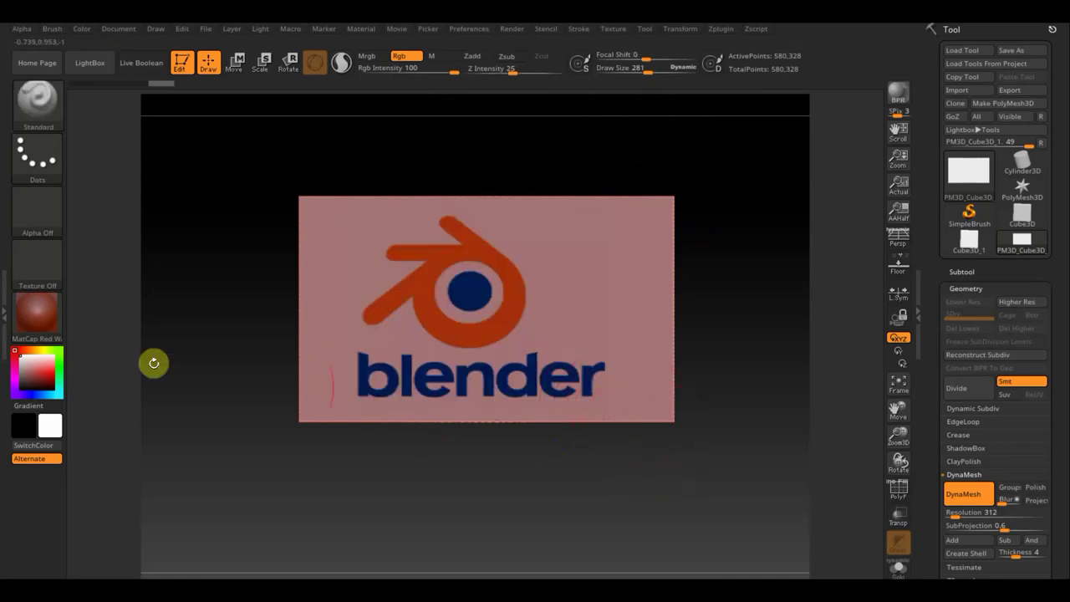
left_click(50, 319)
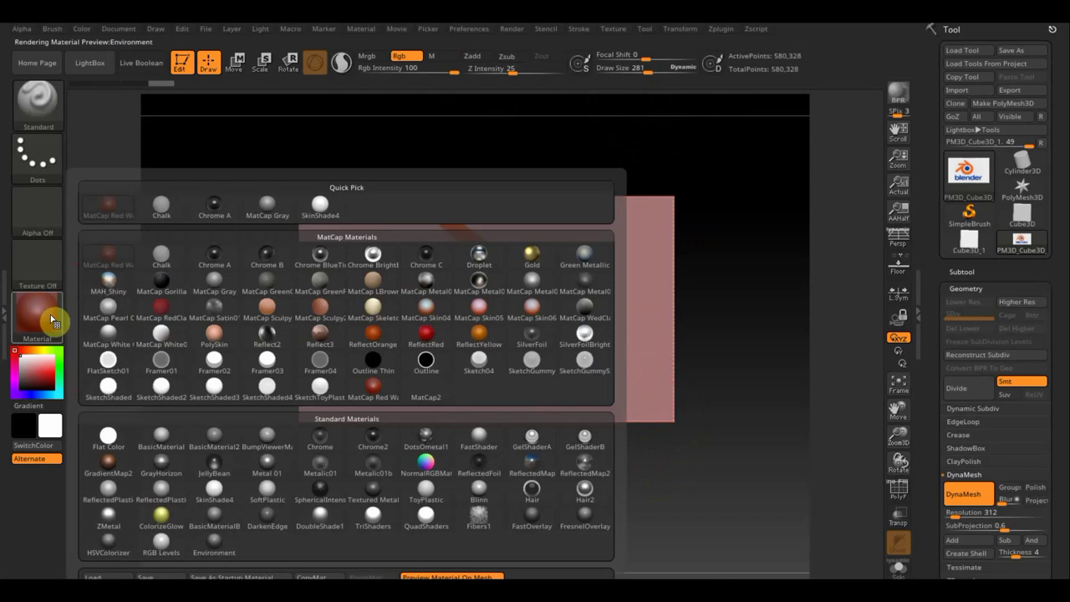
left_click(161, 385)
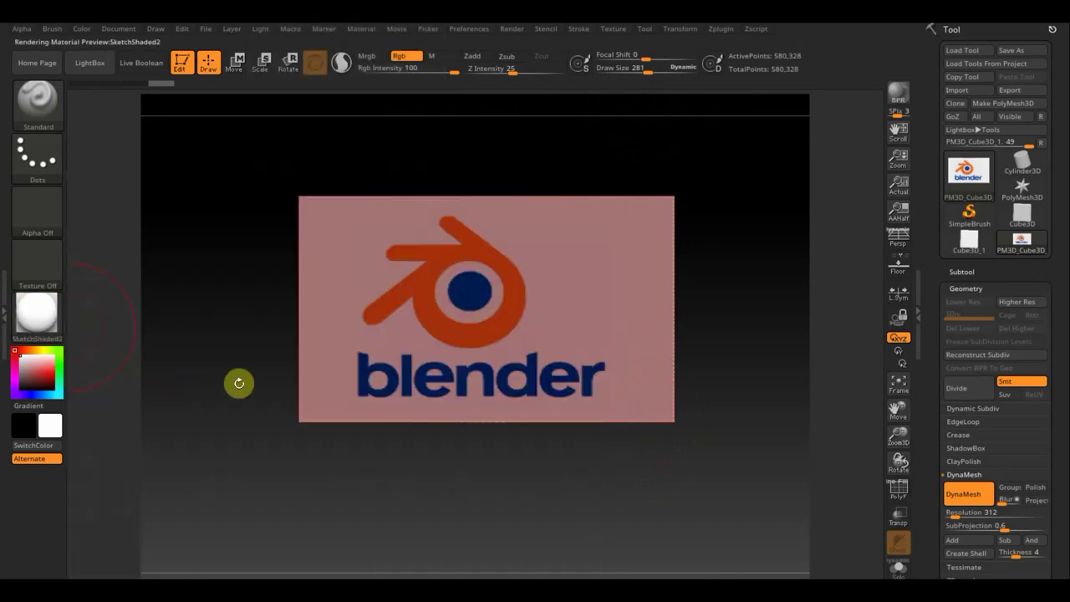
mouse_move(491, 491)
left_mouse_down()
mouse_move(444, 501)
mouse_move(469, 499)
left_mouse_up()
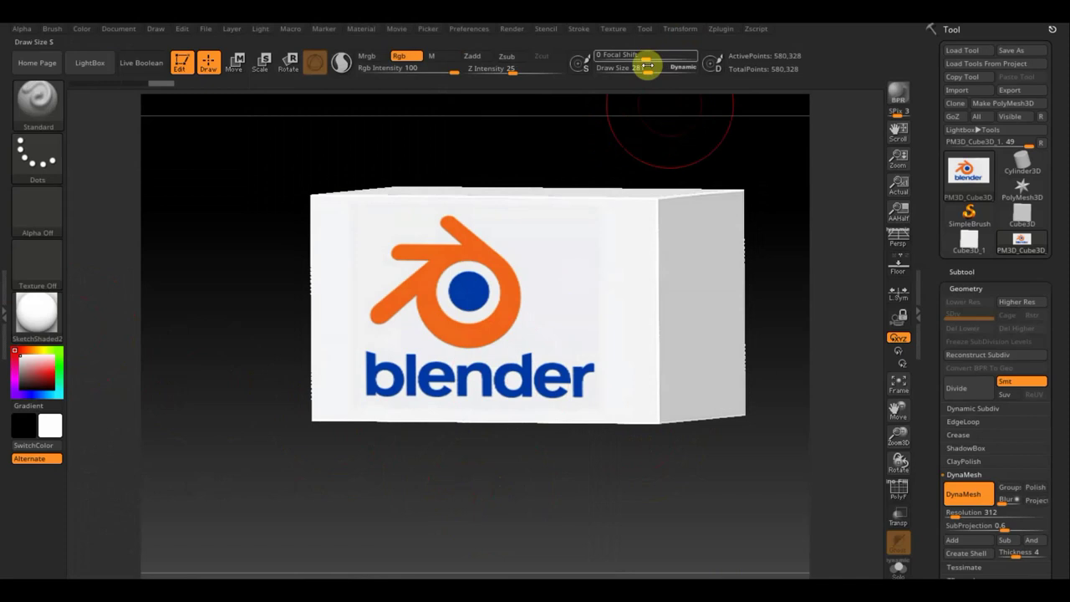
left_click_drag(642, 70, 626, 72)
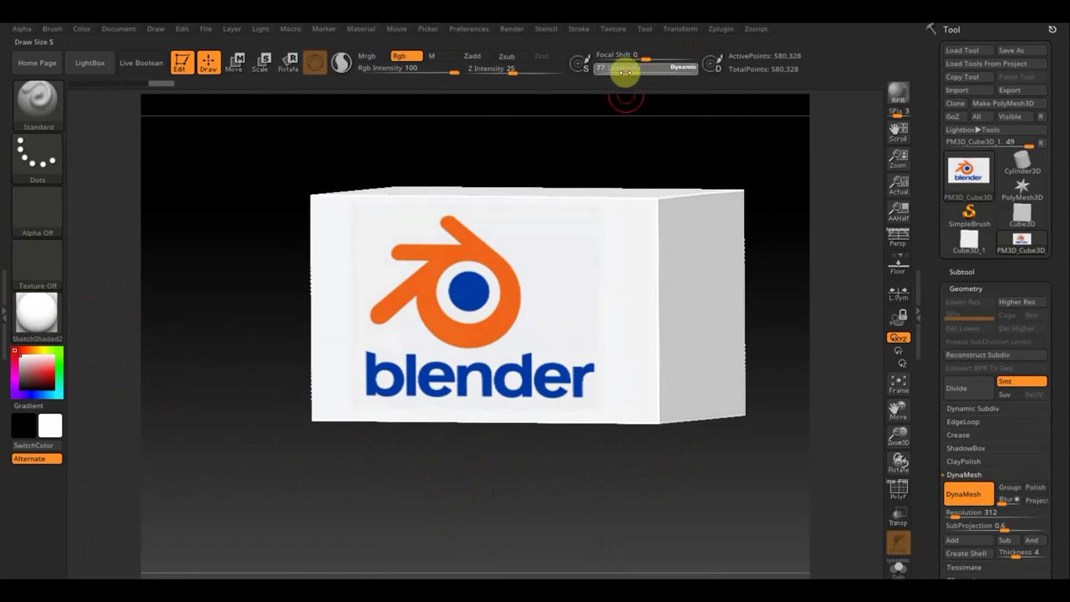
left_click(972, 287)
Step: Mask the slab by colour intensity and invert the mask so the logo shapes are unmasked
scroll(1030, 301, "down", 2)
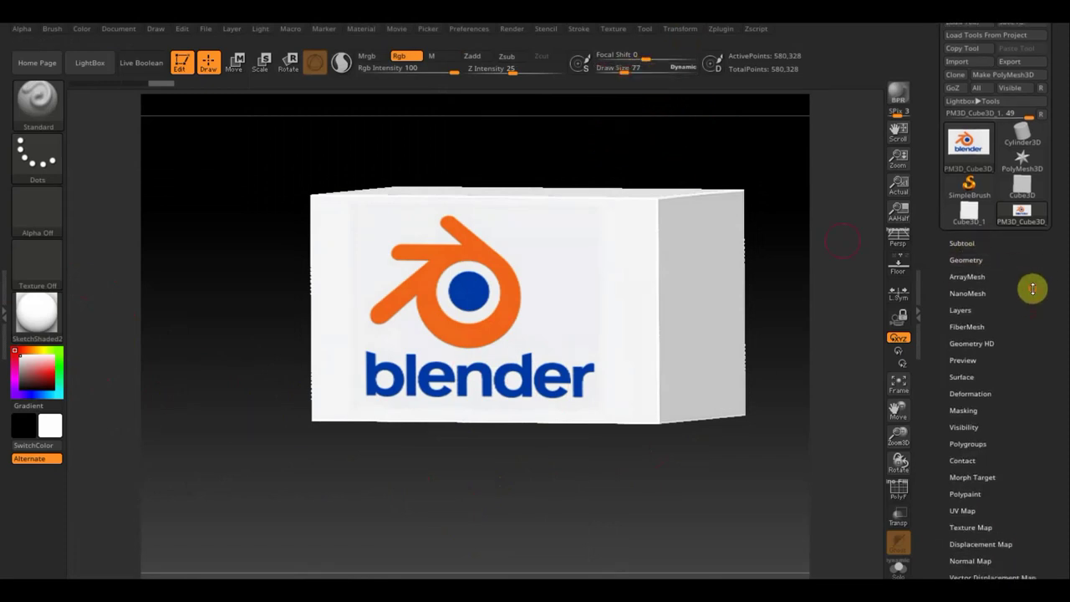
left_click(965, 410)
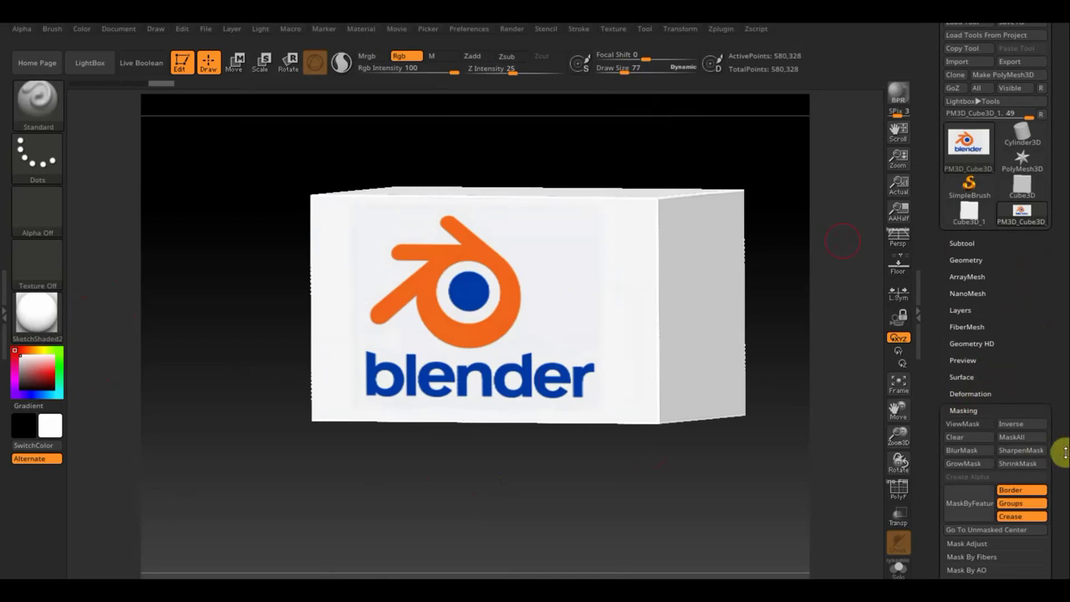
left_click_drag(1063, 452, 1055, 351)
left_click(987, 386)
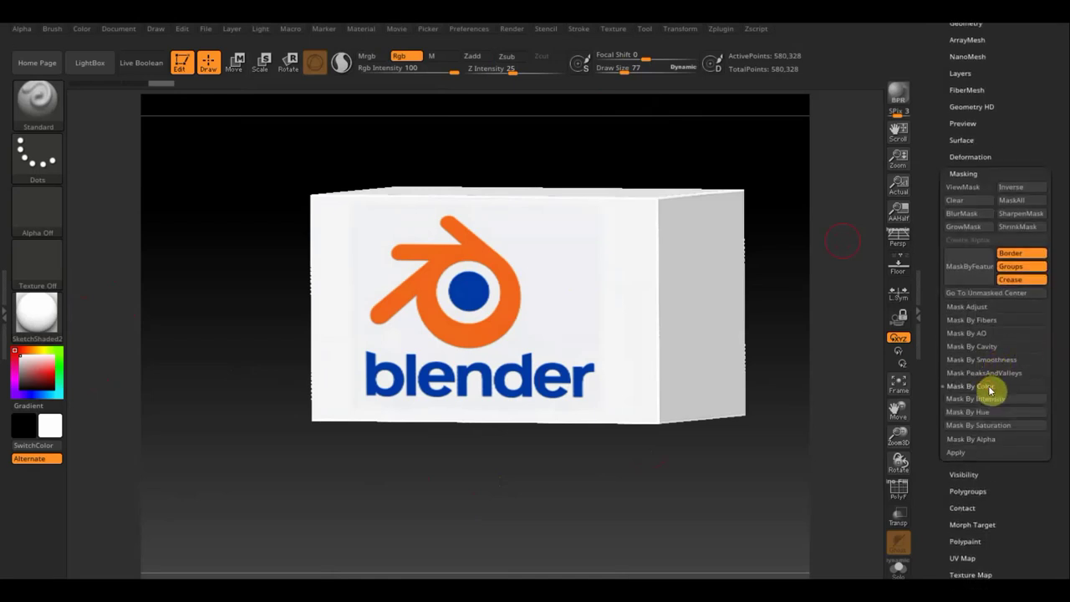
left_click(1003, 400)
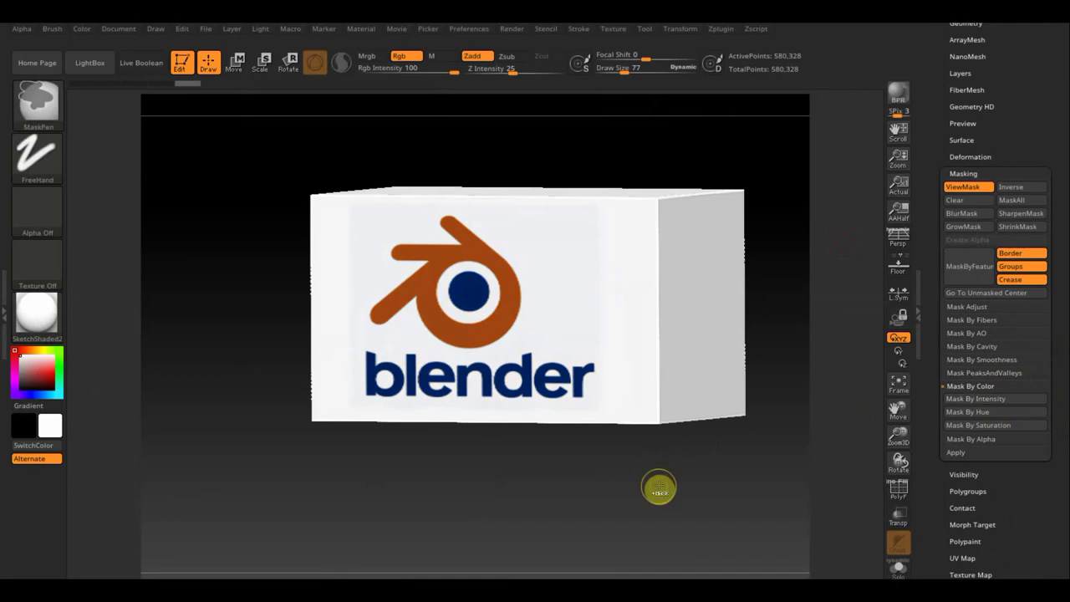
left_click(659, 483, "ctrl")
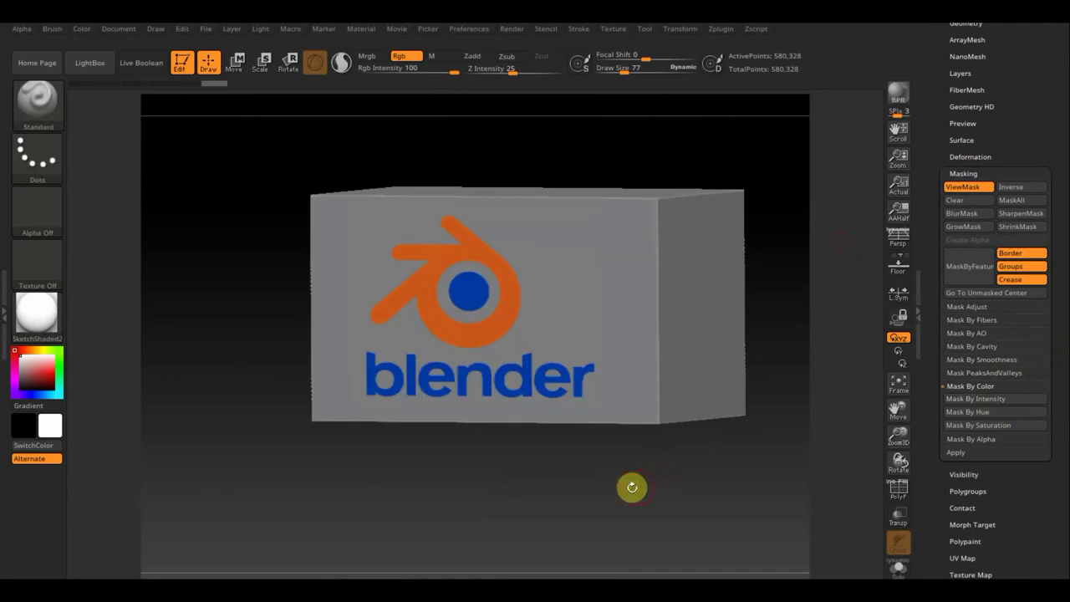
Step: Pull the unmasked logo out of the box face with the Move gizmo, then return to a front view
mouse_move(622, 487)
left_mouse_down()
mouse_move(574, 493)
mouse_move(251, 165)
left_mouse_up()
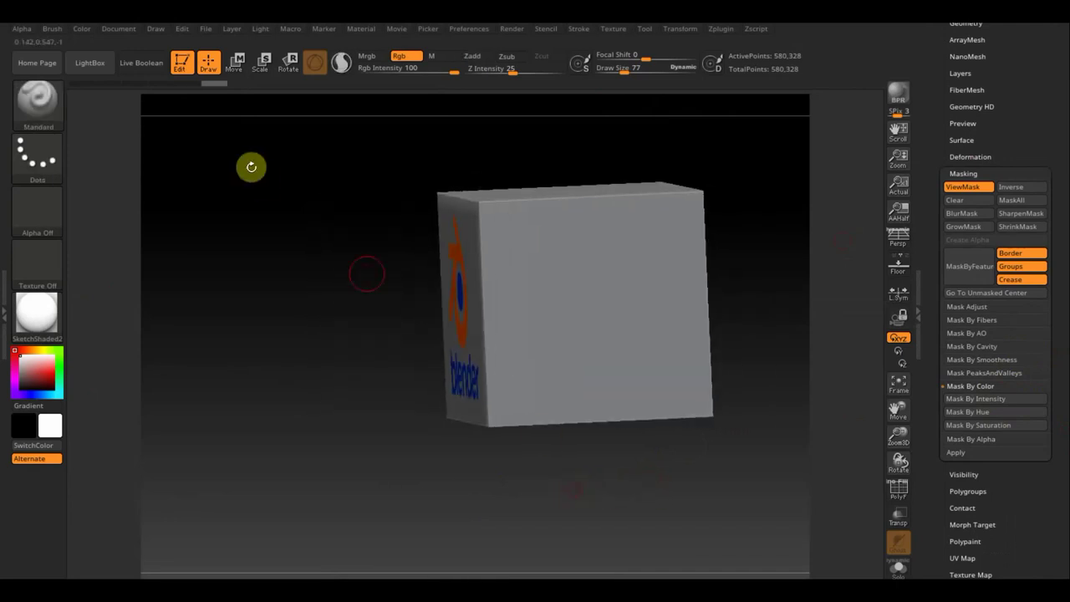
left_click(236, 61)
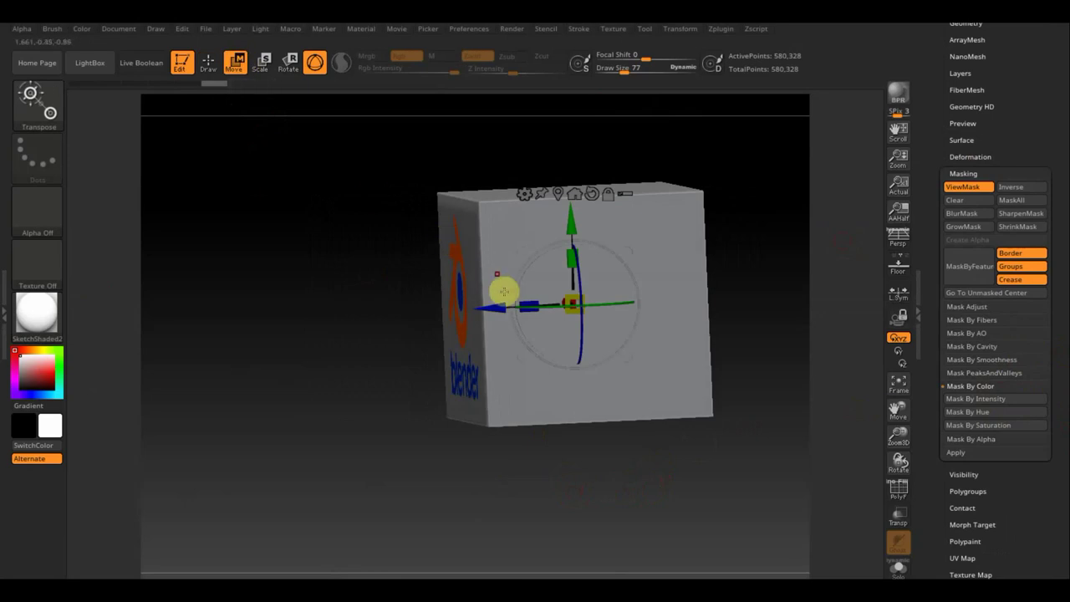
left_click_drag(498, 308, 438, 308)
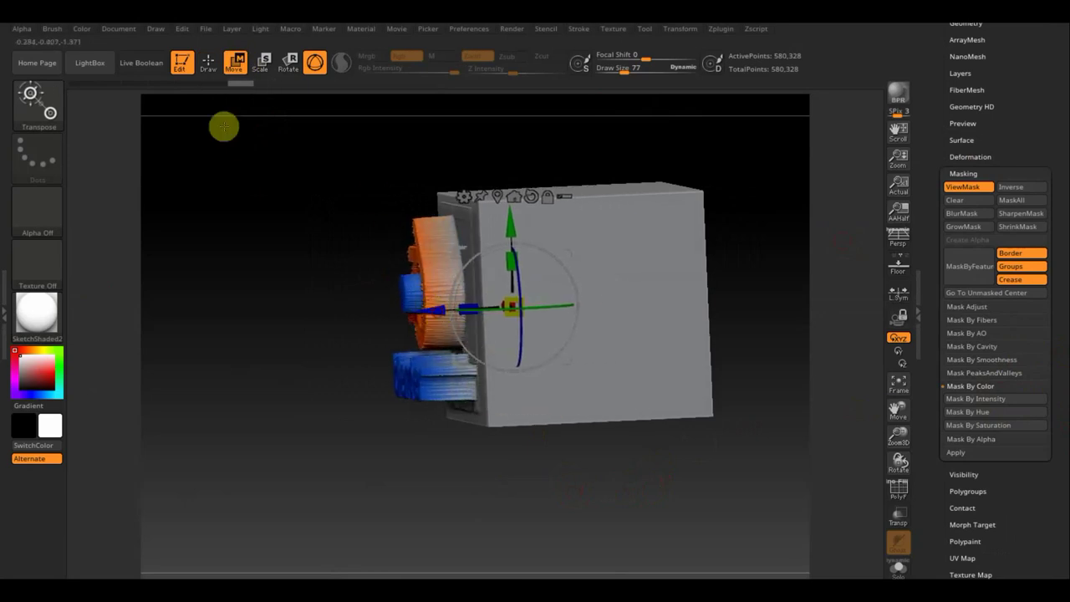
left_click(209, 55)
mouse_move(289, 215)
left_mouse_down()
mouse_move(342, 201)
mouse_move(342, 210)
left_mouse_up()
left_click_drag(783, 461, 748, 516, "shift")
mouse_move(756, 436)
left_mouse_down("ctrl")
mouse_move(762, 462)
mouse_move(755, 455)
left_mouse_up("ctrl")
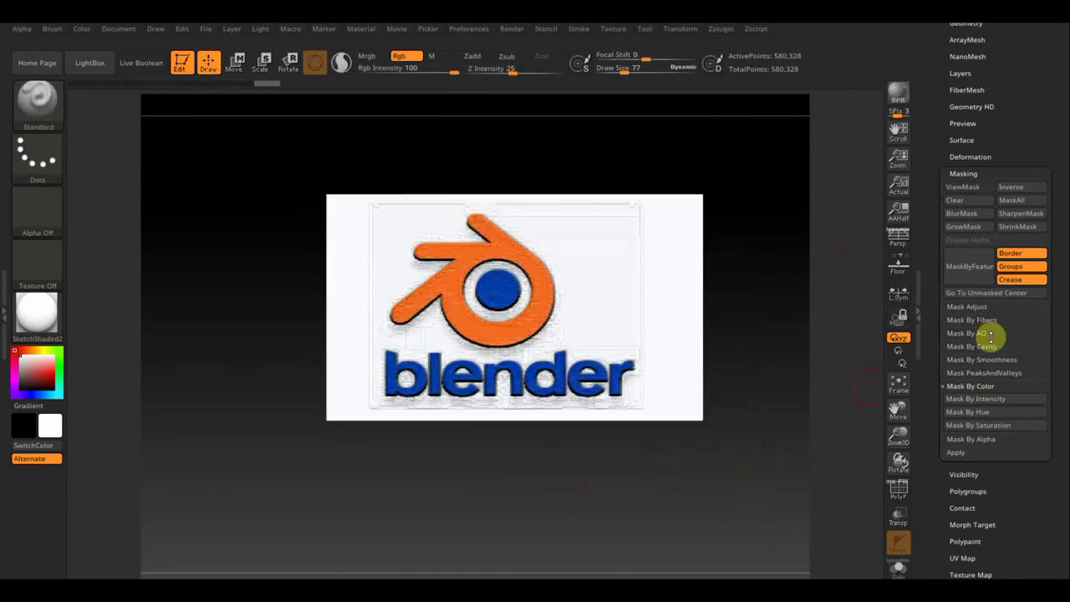
Step: Inspect the extrusion from a three-quarter view with the PolyF wireframe shown, then hide it
scroll(1010, 71, "up", 3)
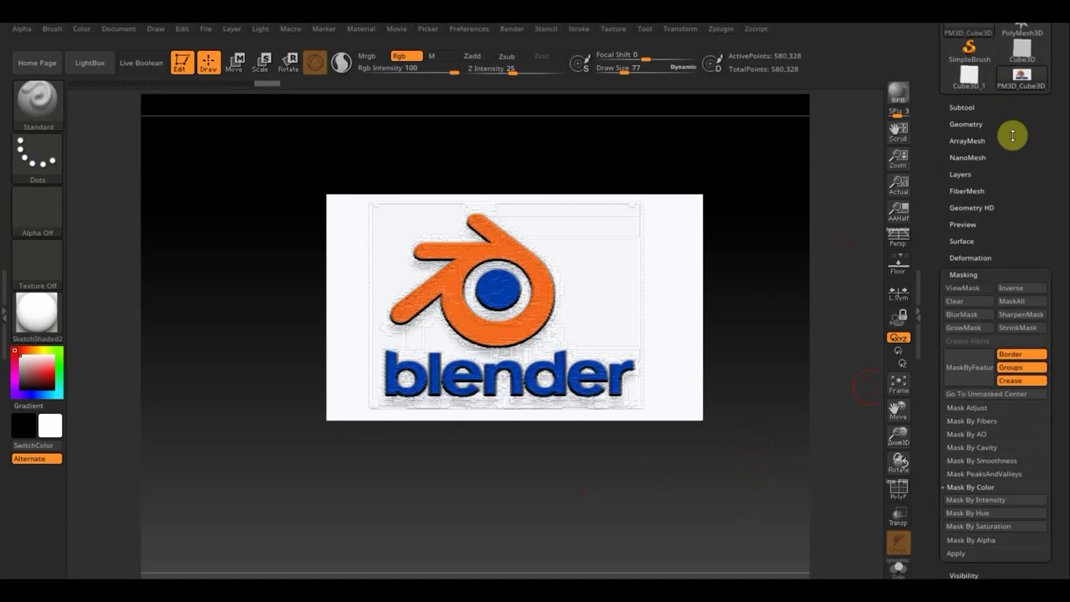
left_click(901, 491)
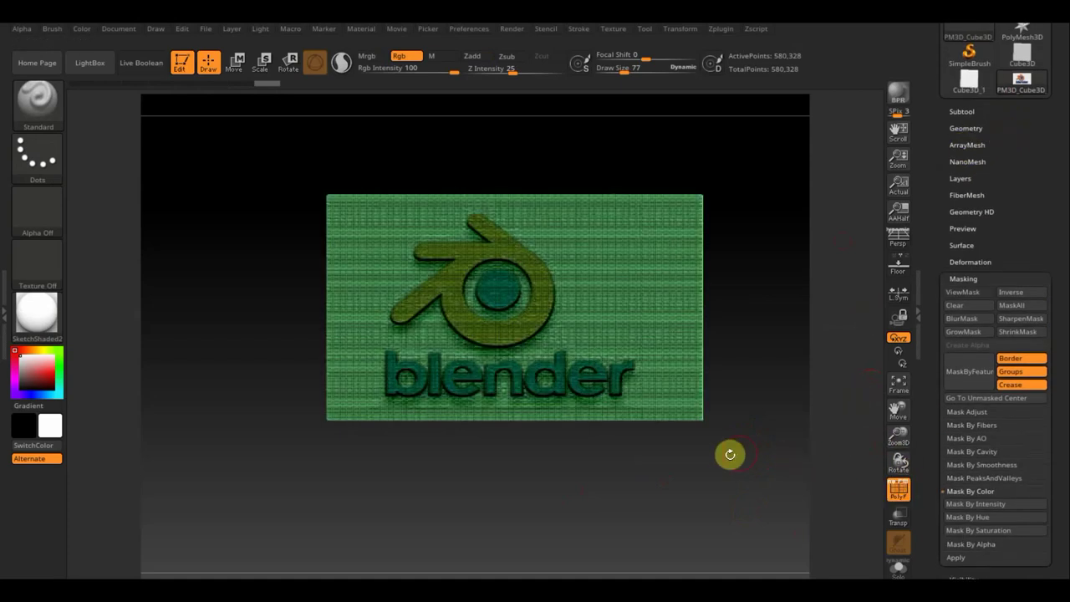
left_click_drag(745, 449, 443, 286)
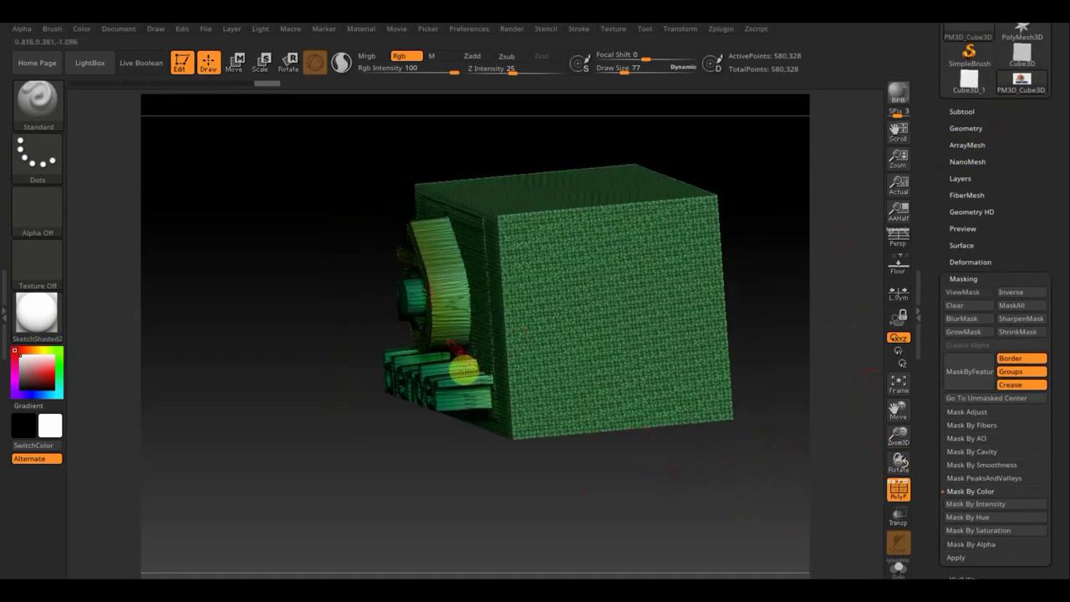
left_click(899, 496)
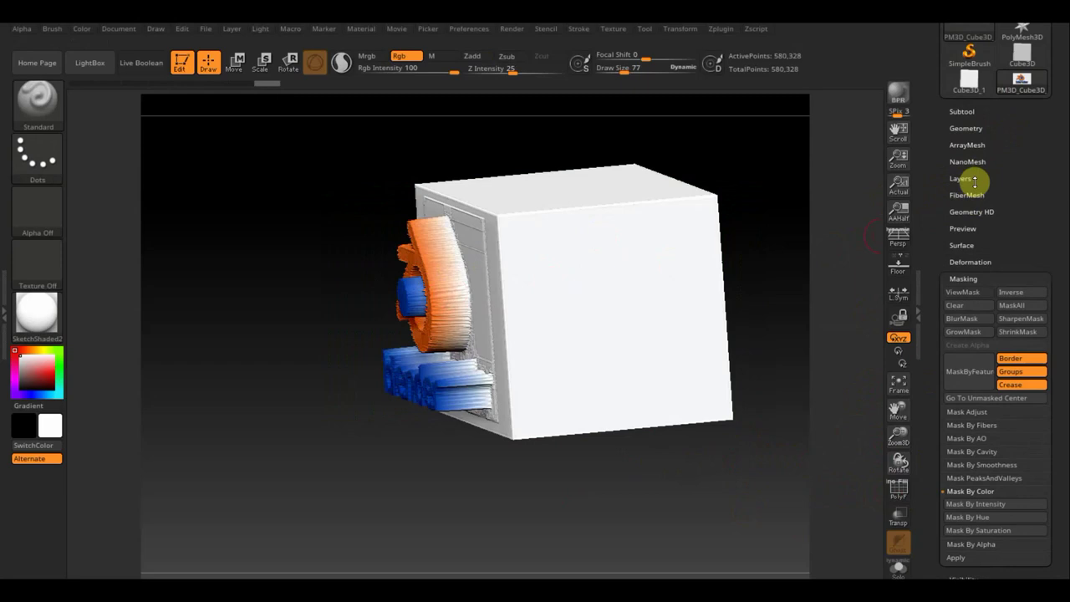
Step: Re-run DynaMesh on the slab and extruded logo, reaching 1.02 million points, viewed from the front
left_click(966, 126)
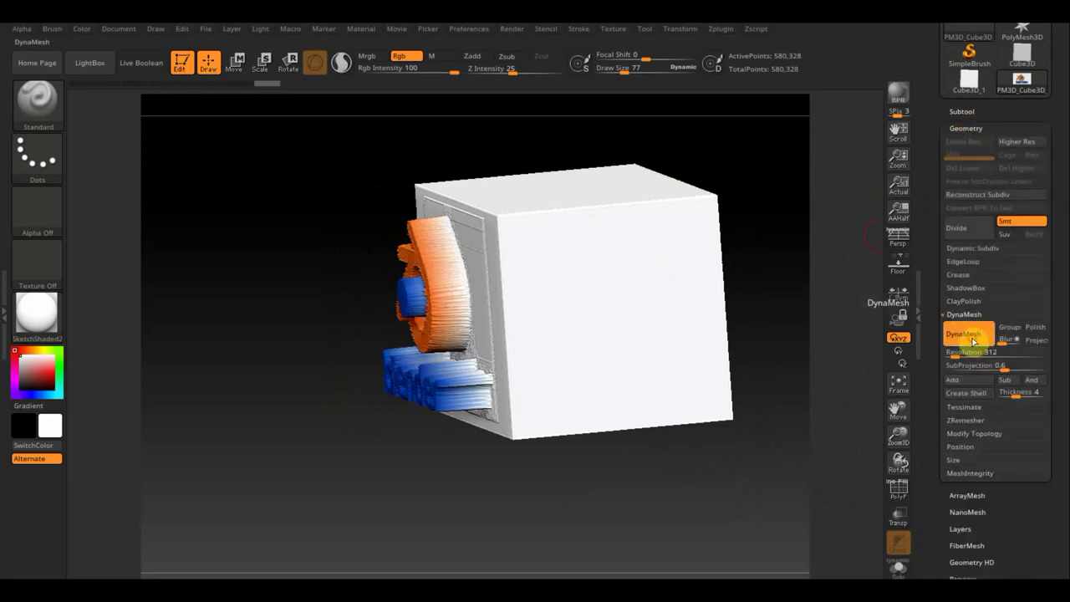
left_click(972, 342)
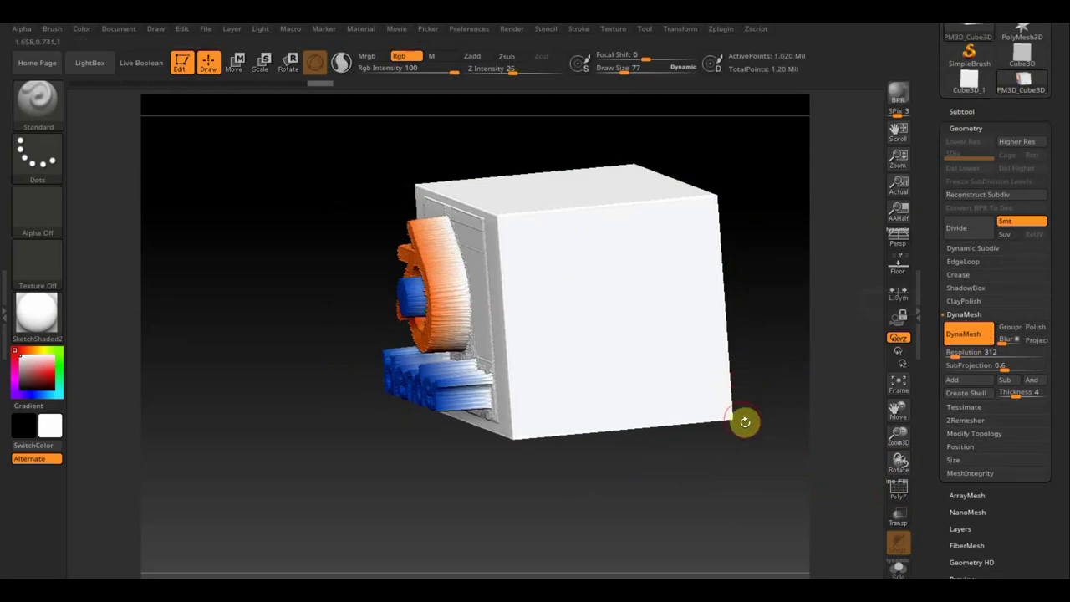
left_click_drag(746, 426, 773, 454, "shift")
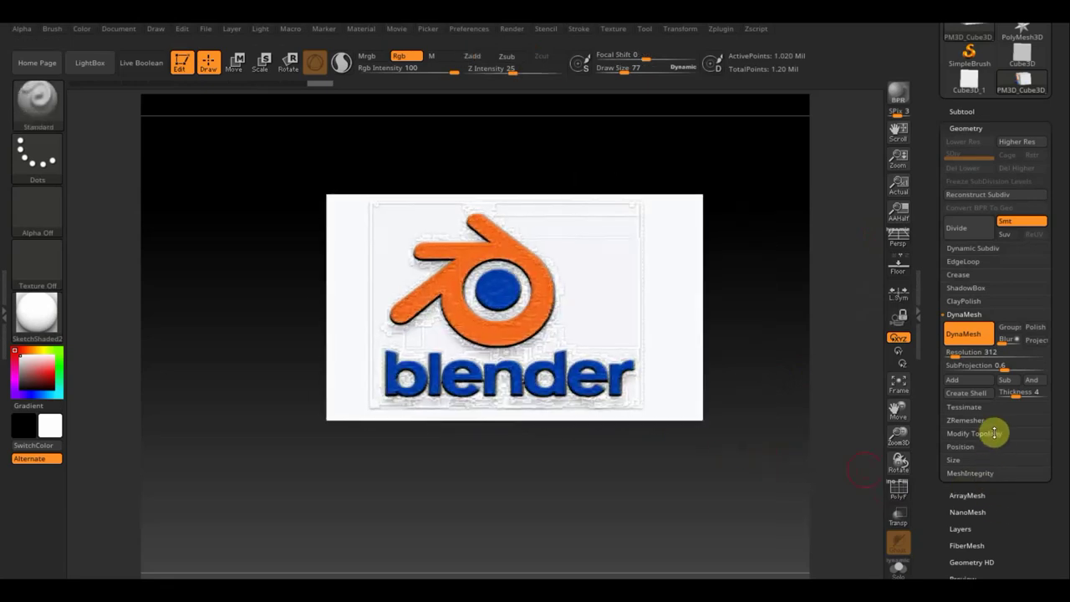
Step: Set Tool > Deformation Polish to 21 and orbit to a side view to check the smoothing
scroll(1010, 473, "down", 3)
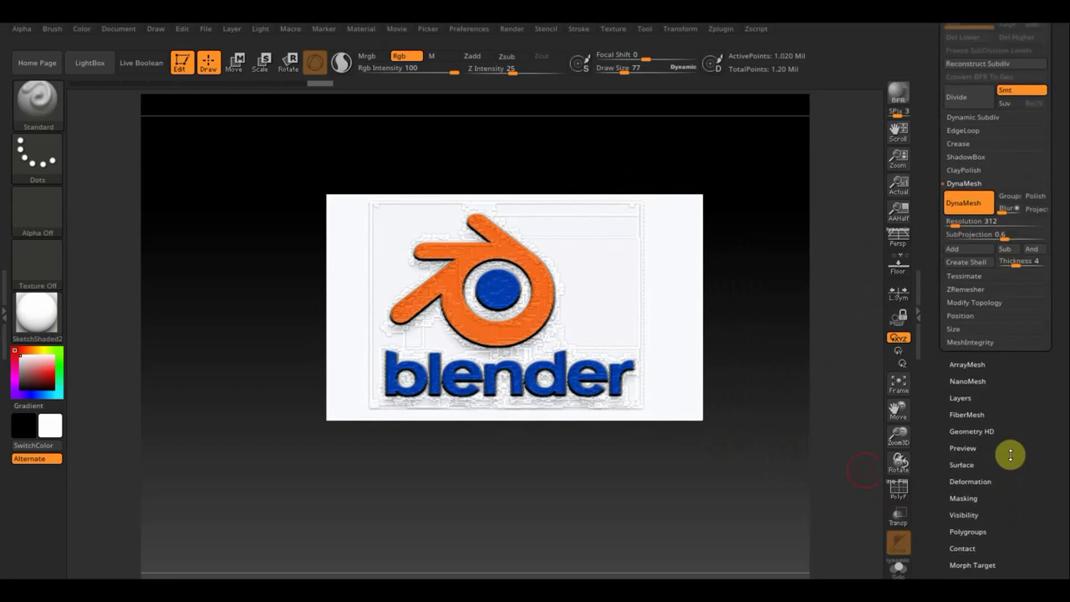
left_click(970, 483)
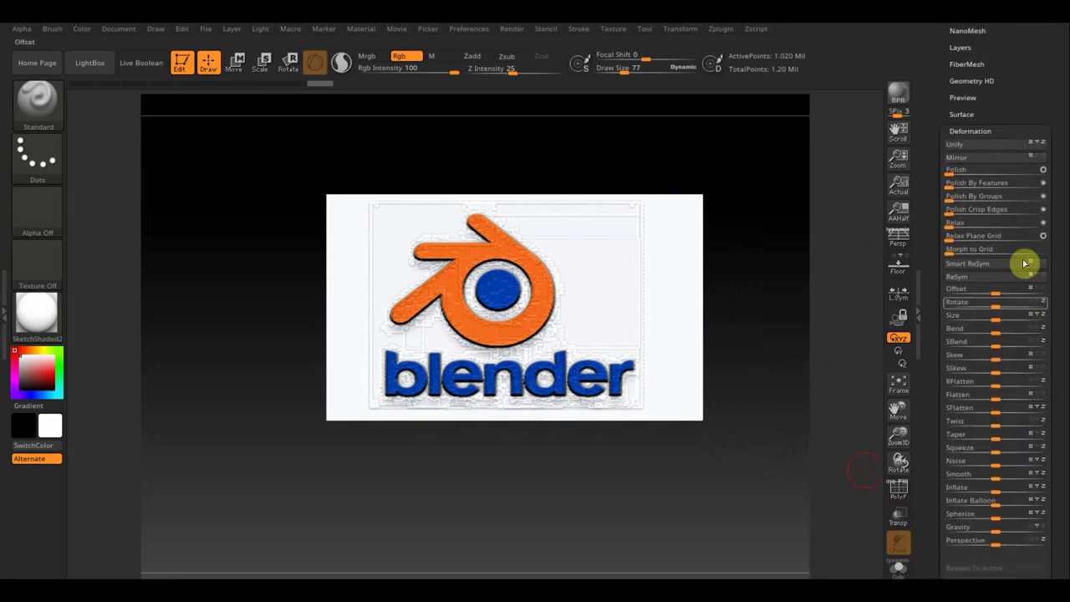
left_click_drag(955, 170, 938, 195)
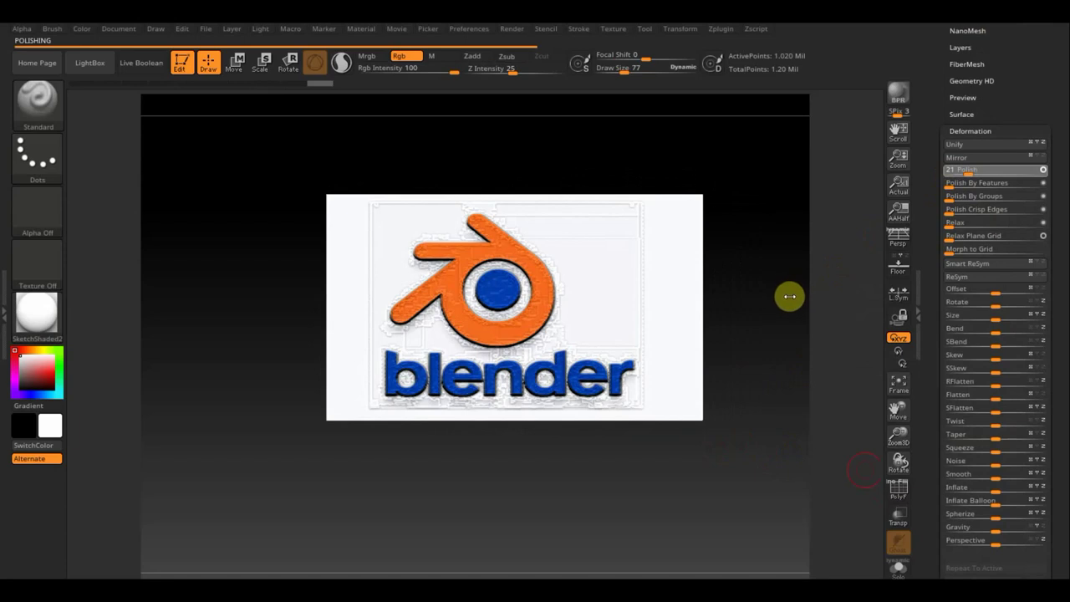
left_click_drag(775, 303, 707, 308)
left_click_drag(785, 296, 776, 309)
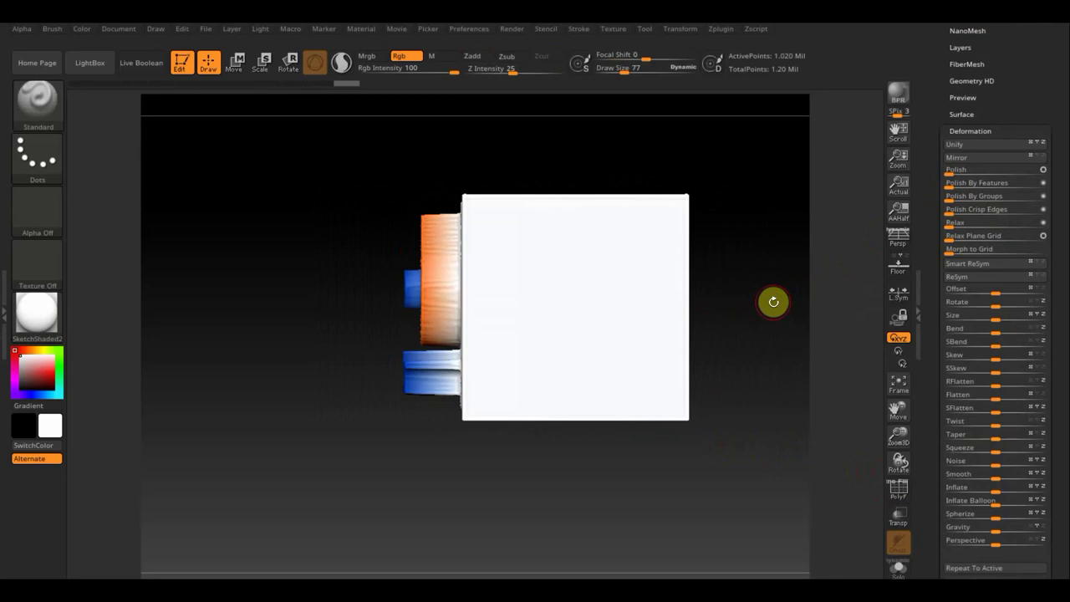
Step: Mask and unmask the logo parts, then hide the white block, leaving only the orange and blue logo
left_click_drag(286, 127, 329, 302, "ctrl+shift")
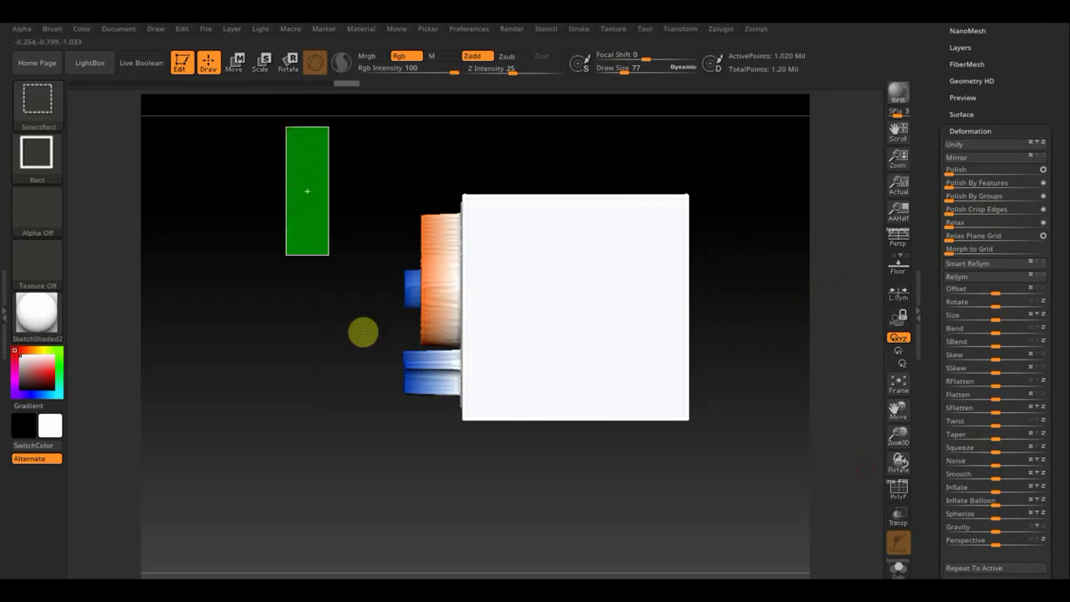
left_click_drag(317, 133, 444, 459, "ctrl")
key("ctrl")
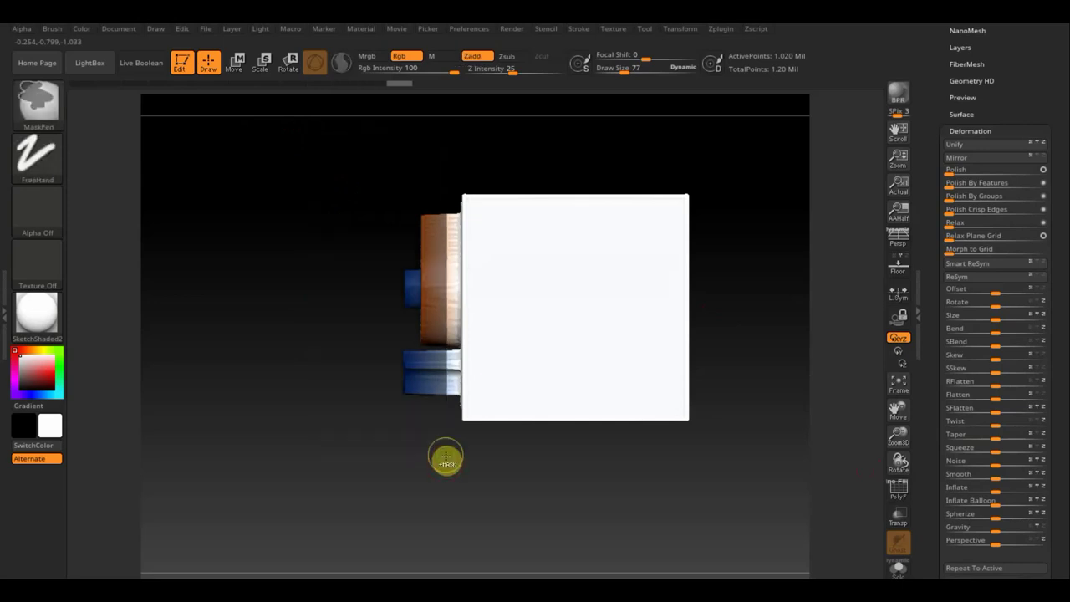
left_click(446, 458, "ctrl")
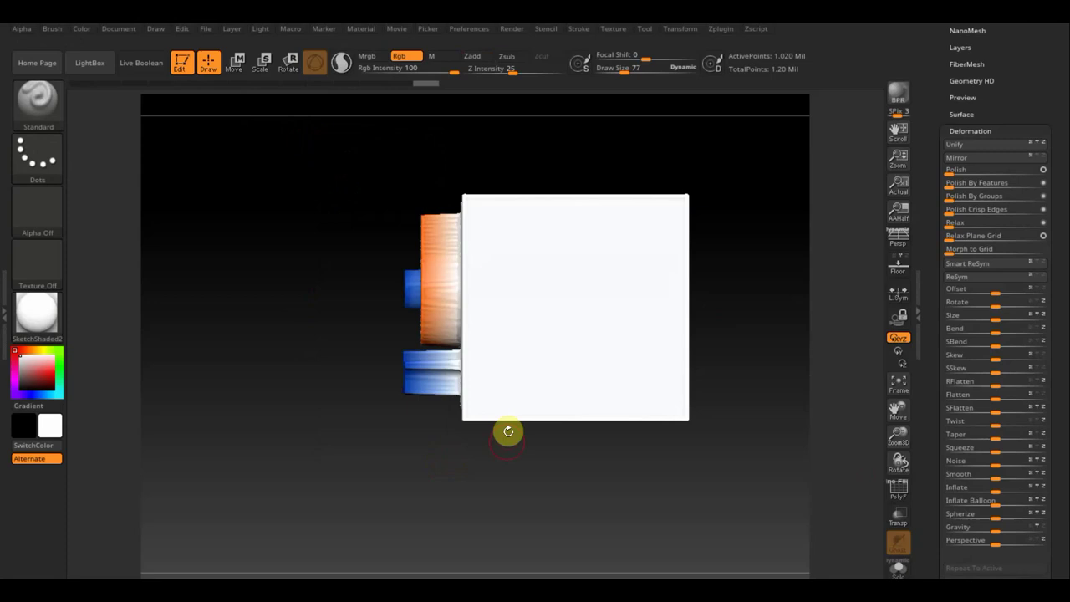
left_click(427, 295, "ctrl+shift")
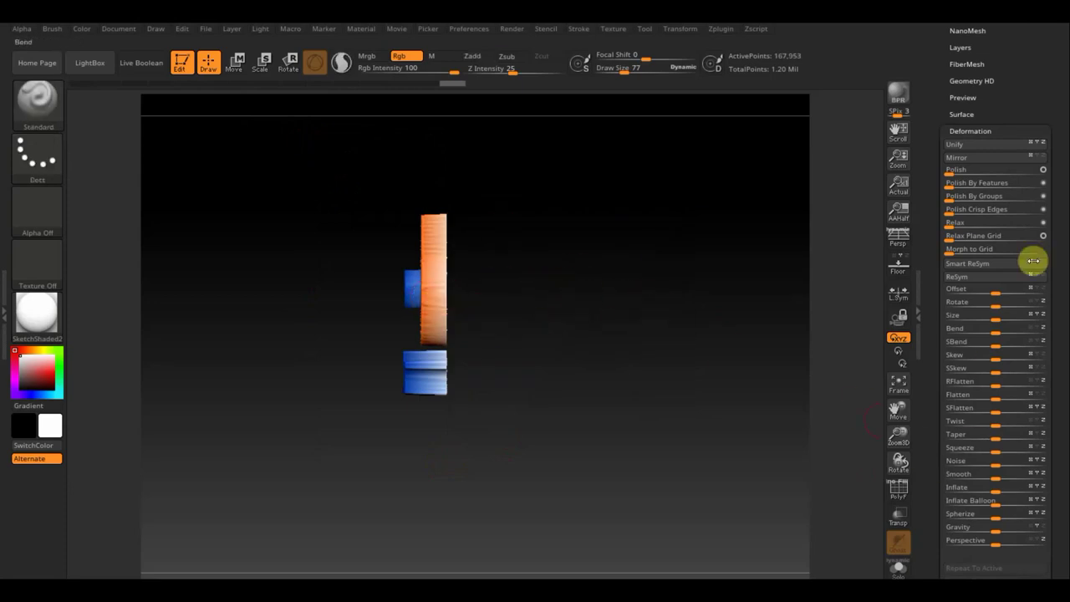
mouse_move(1039, 93)
left_mouse_down()
mouse_move(1035, 163)
mouse_move(1017, 148)
left_mouse_up()
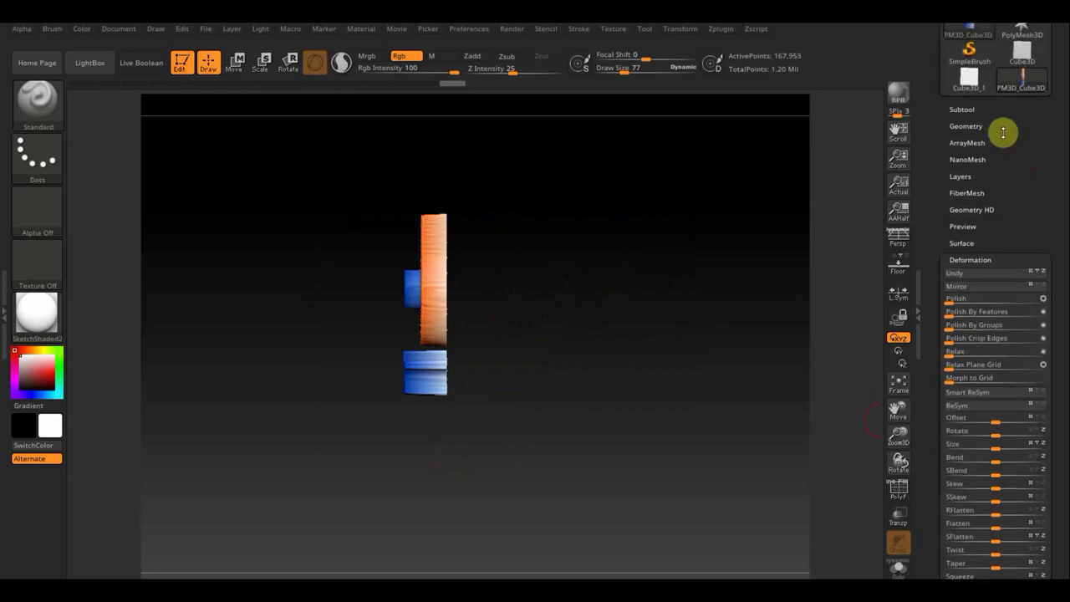
Step: Delete the hidden white block geometry using Geometry's topology tools
left_click(968, 125)
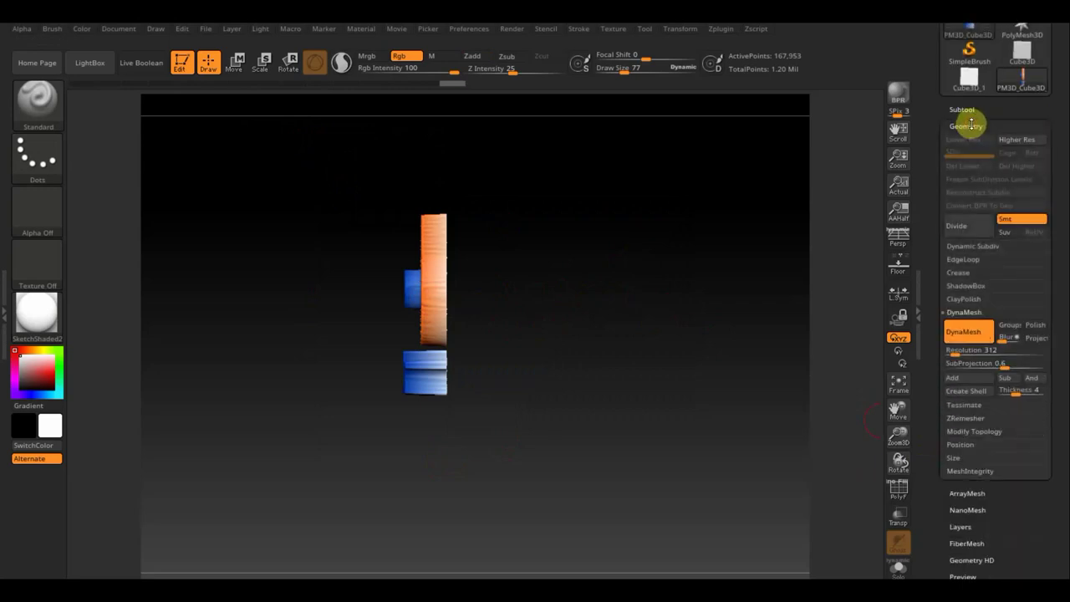
left_click(986, 431)
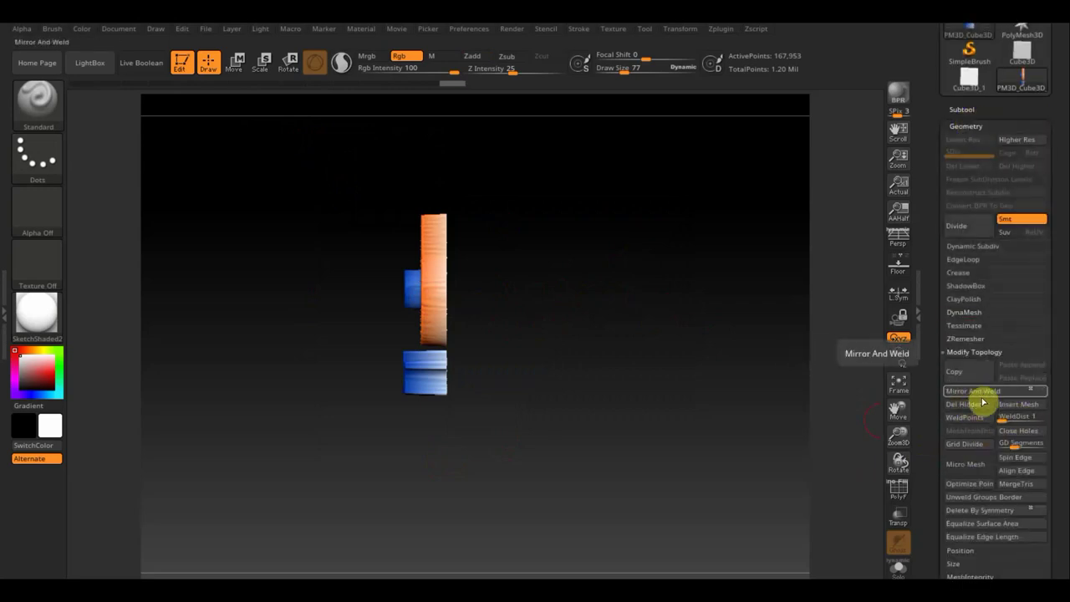
left_click(1012, 407)
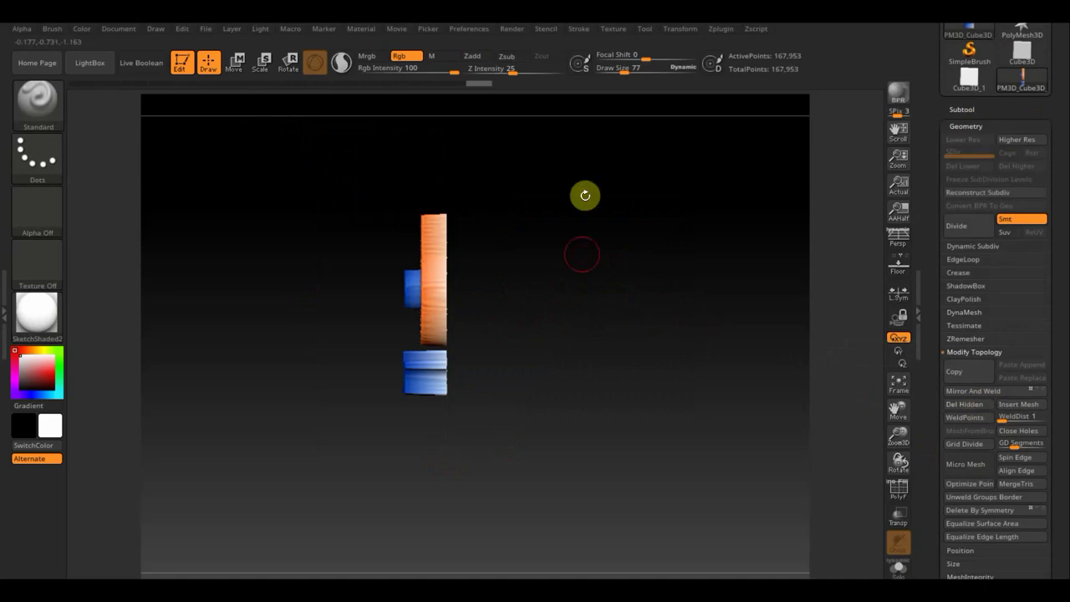
Step: Show the floor grid and orbit the view to see the logo piece edge-on
mouse_move(590, 293)
left_mouse_down()
mouse_move(583, 420)
mouse_move(614, 377)
mouse_move(605, 305)
mouse_move(587, 466)
left_mouse_up()
left_click(898, 265)
mouse_move(633, 435)
left_mouse_down()
mouse_move(619, 358)
mouse_move(578, 339)
left_mouse_up()
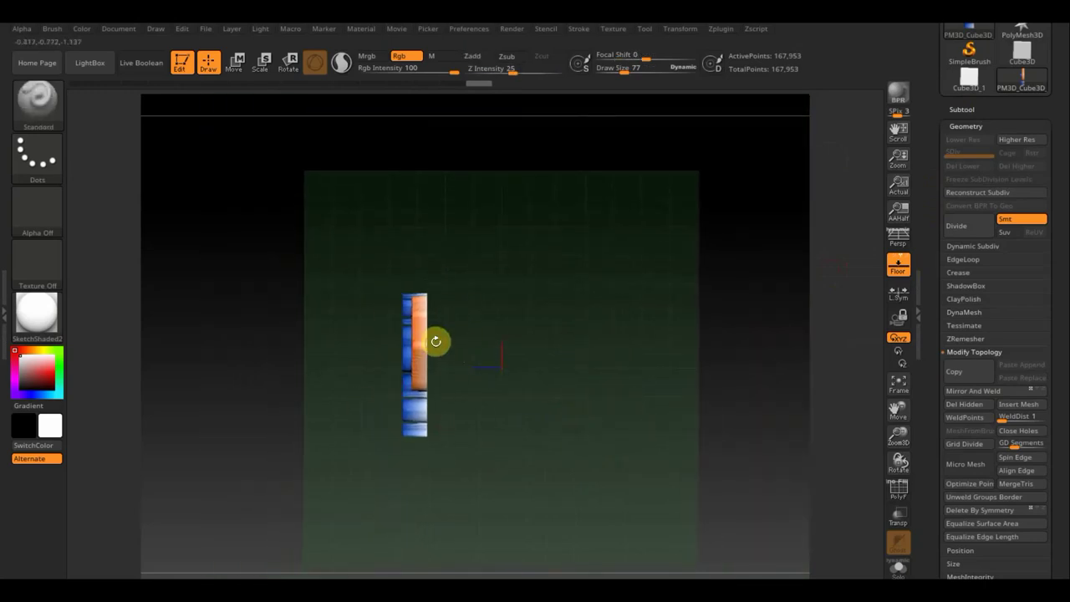
Step: Rotate the logo piece 90° with the Move gizmo, nudge it down and right, then Mirror And Weld
left_click(246, 63)
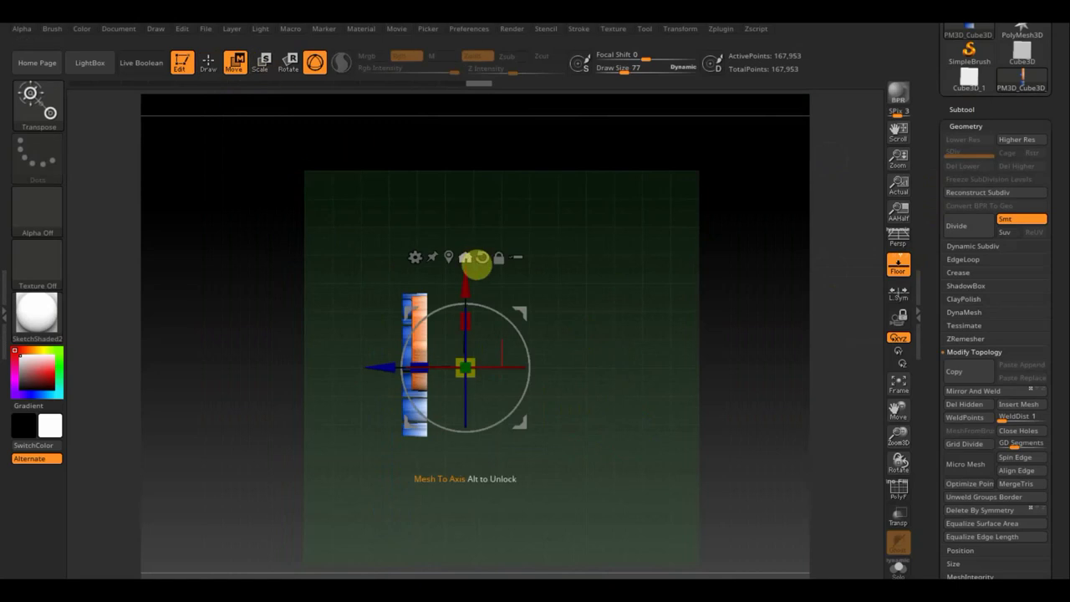
left_click_drag(502, 316, 526, 411)
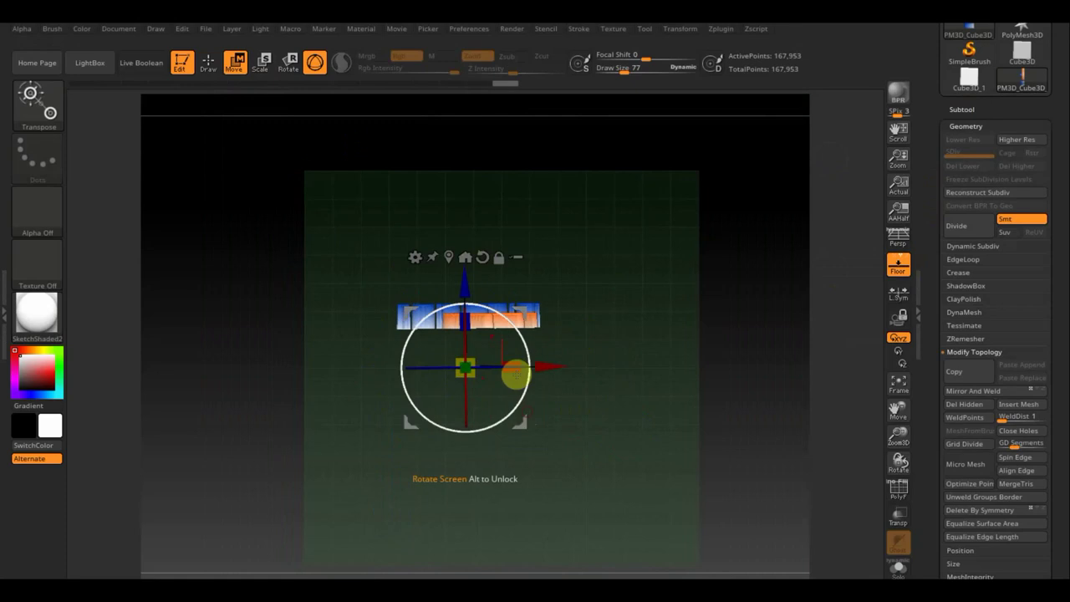
left_click_drag(468, 281, 477, 335)
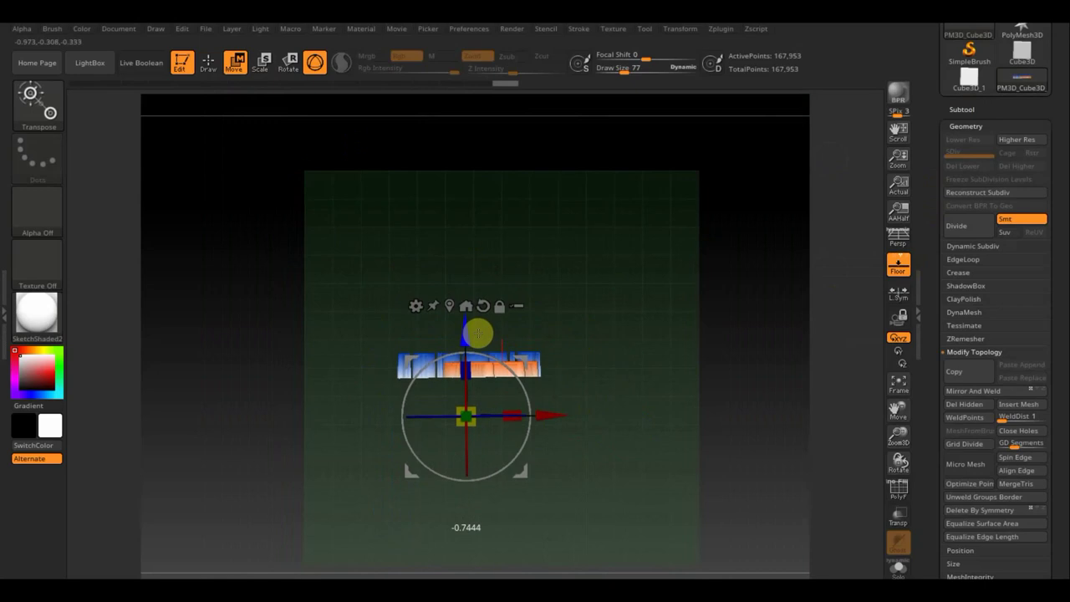
left_click_drag(555, 420, 579, 422)
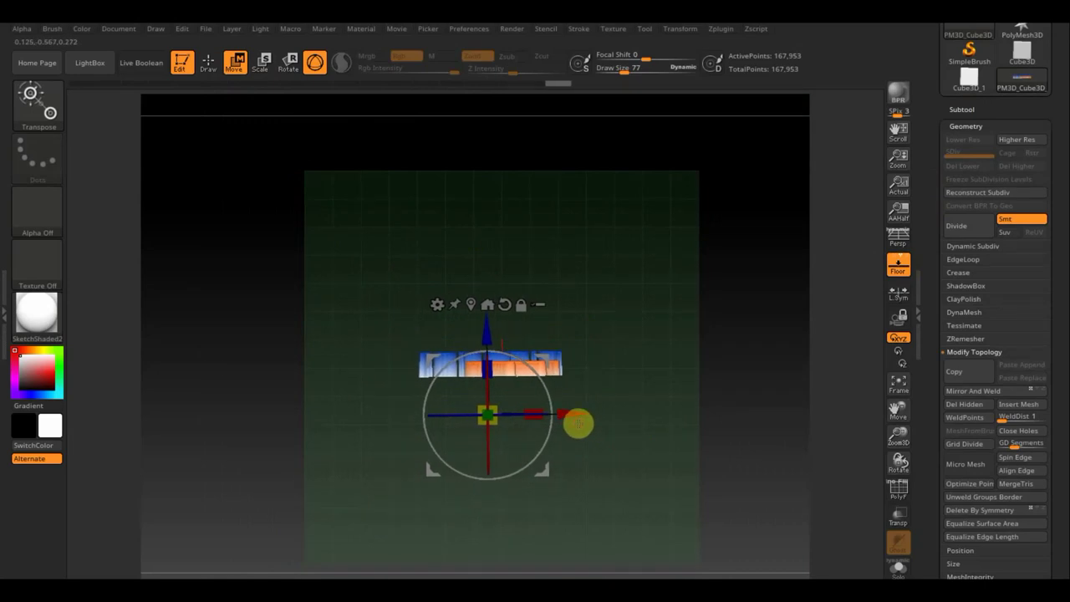
left_click(988, 391)
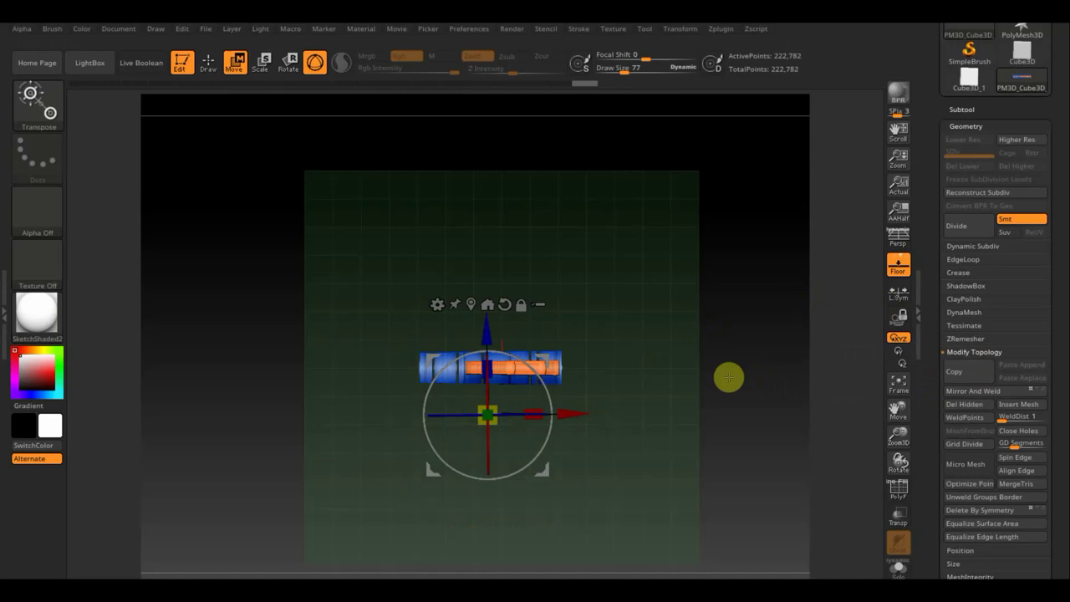
mouse_move(711, 376)
left_mouse_down()
mouse_move(704, 267)
mouse_move(668, 320)
mouse_move(688, 461)
mouse_move(581, 450)
mouse_move(719, 380)
left_mouse_up()
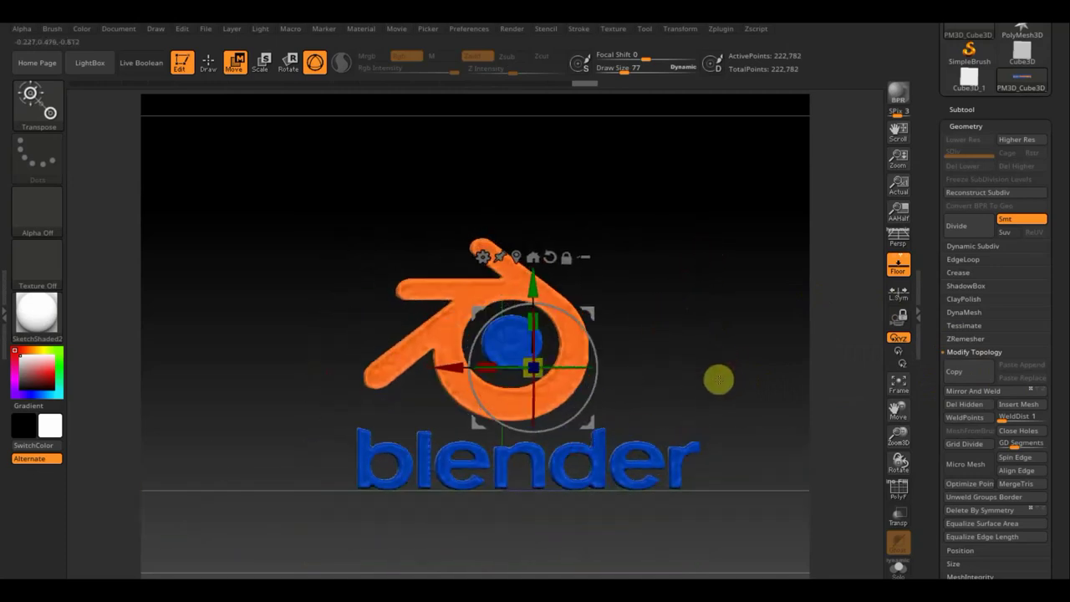
Step: In side view, scale the logo's depth thinner, slide it left, and frame it from the front
mouse_move(681, 346)
left_mouse_down()
mouse_move(700, 351)
mouse_move(731, 398)
left_mouse_up()
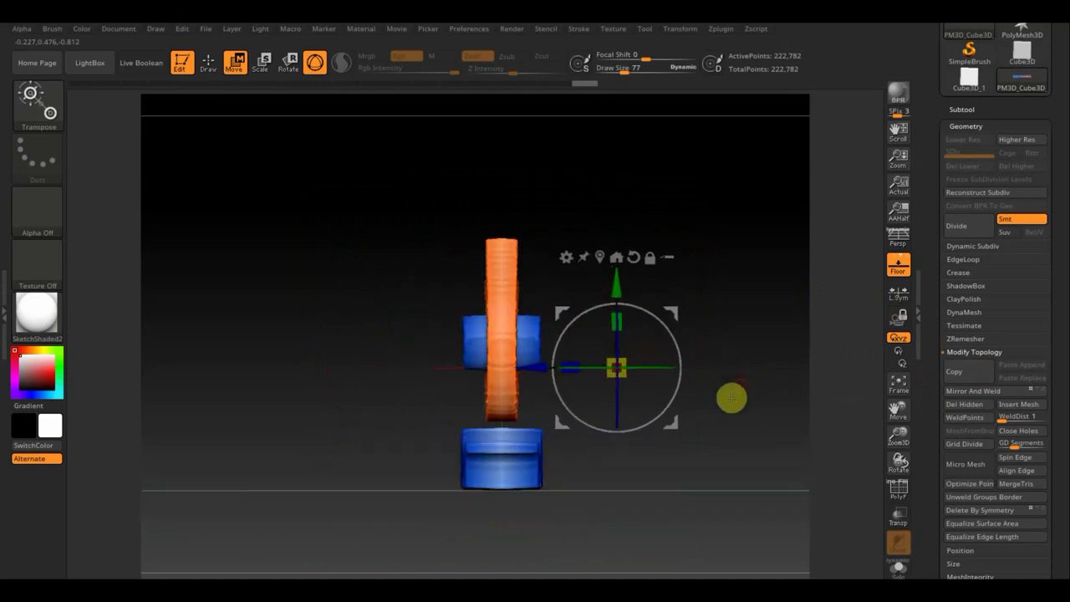
left_click_drag(574, 364, 619, 372)
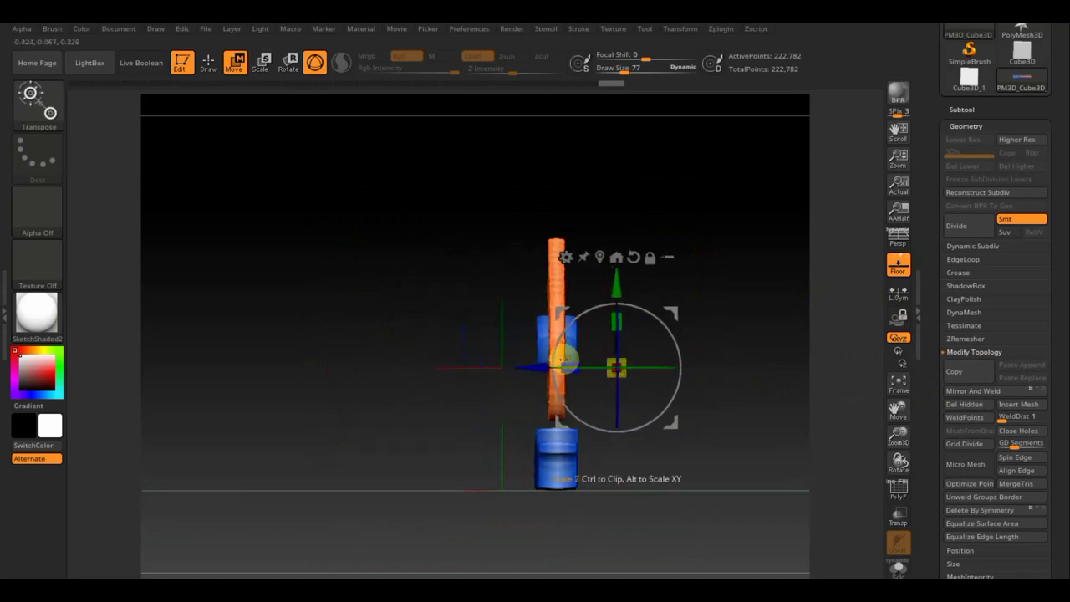
left_click_drag(530, 363, 475, 368)
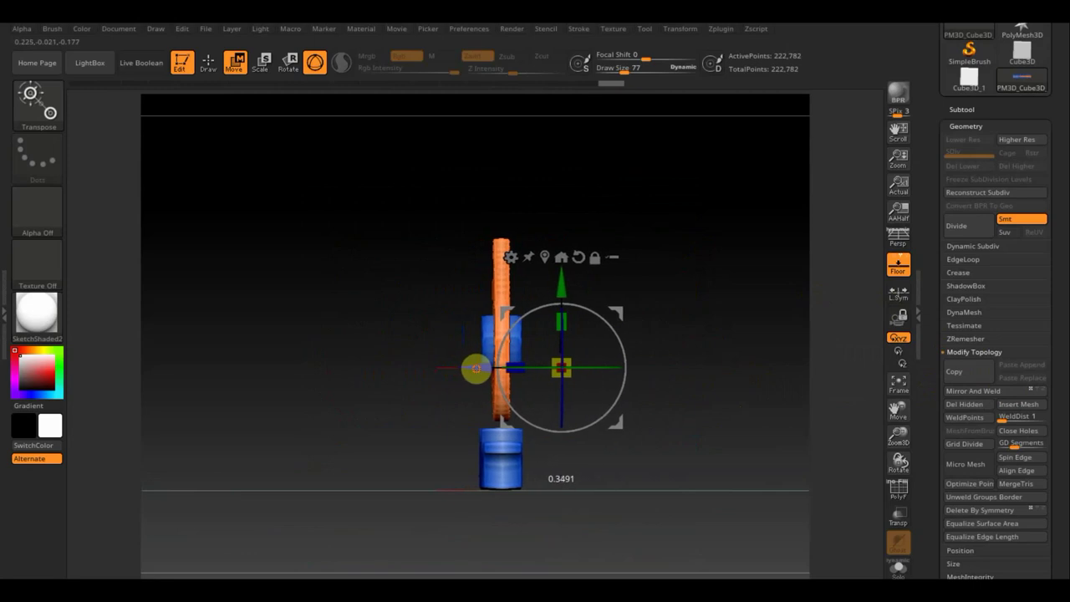
left_click(979, 392)
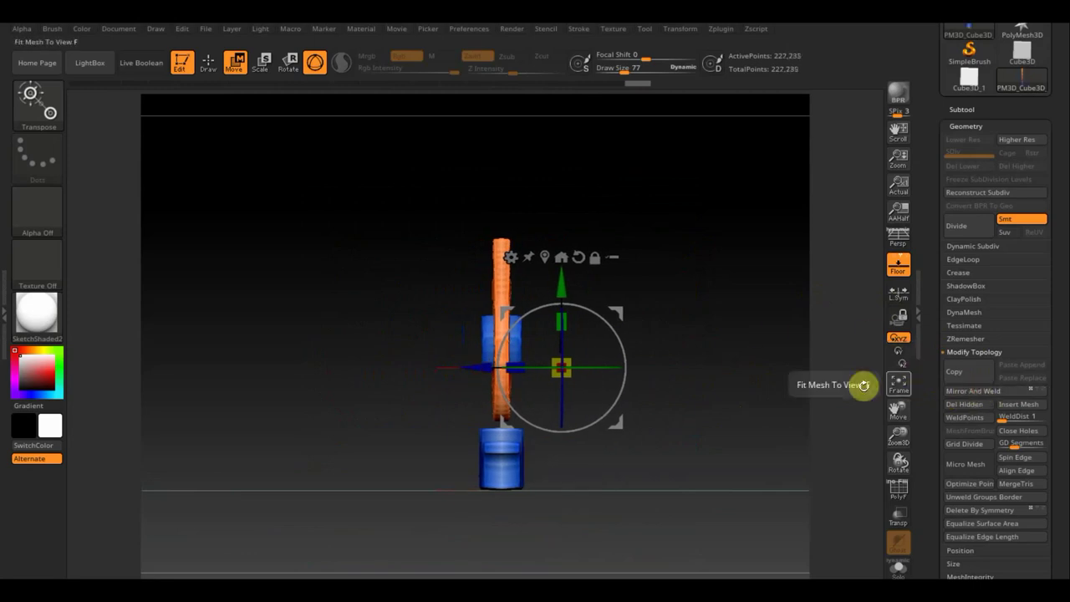
left_click_drag(736, 370, 737, 370, "shift")
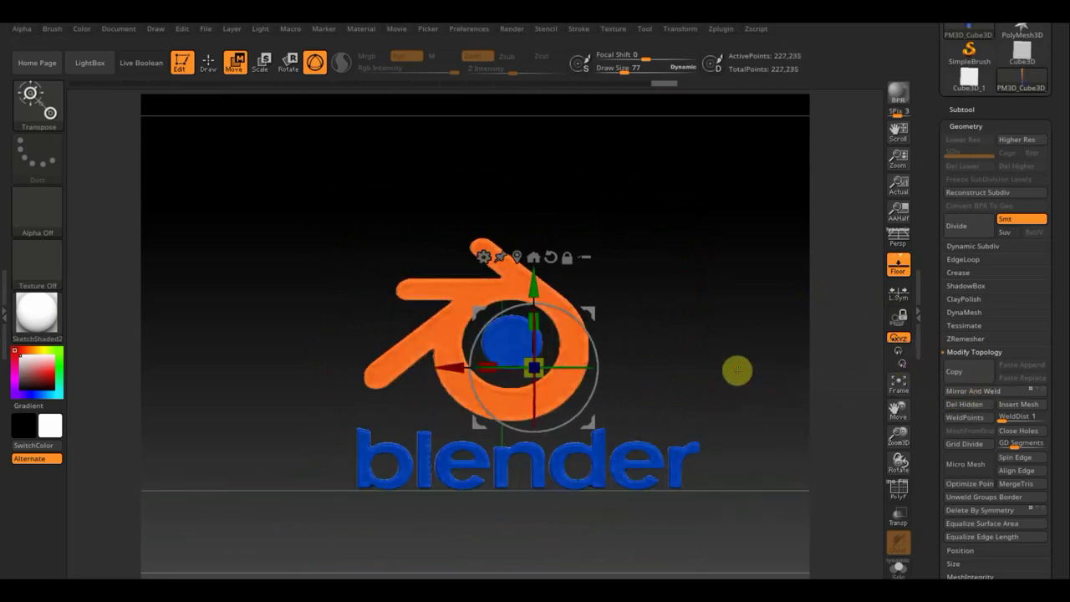
Step: Set Tool > Deformation > Polish to 16 to smooth the logo mesh
left_click_drag(1050, 513, 1026, 393)
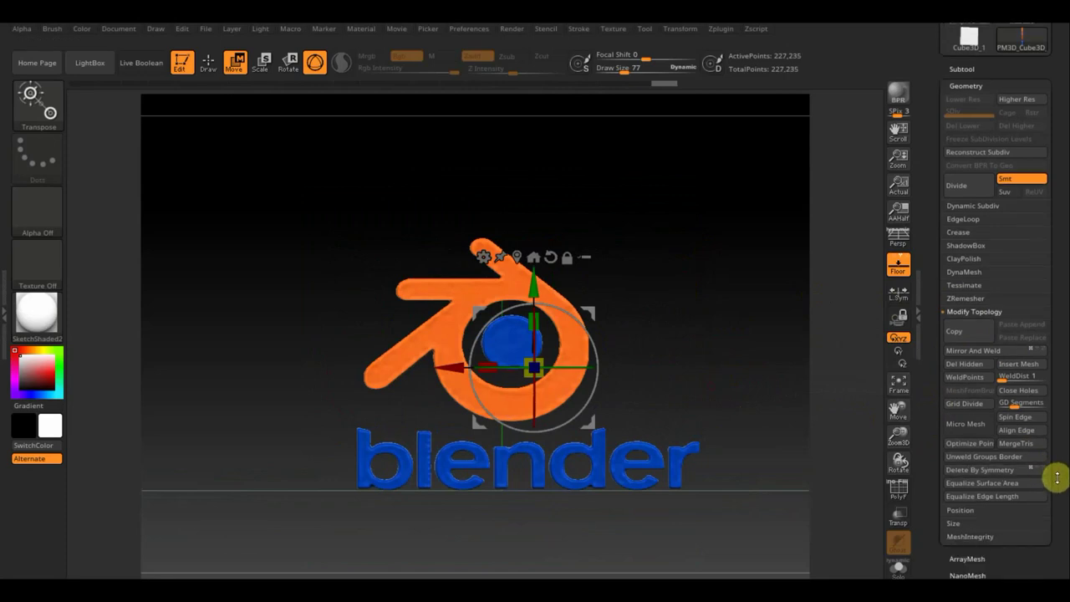
left_click(979, 323)
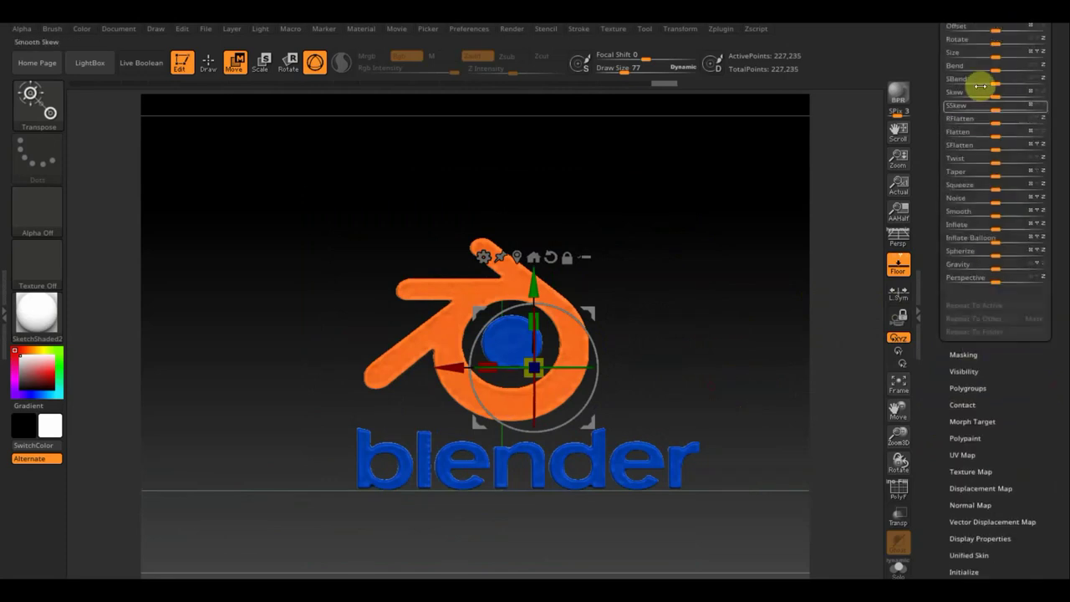
left_click_drag(1058, 91, 1051, 187)
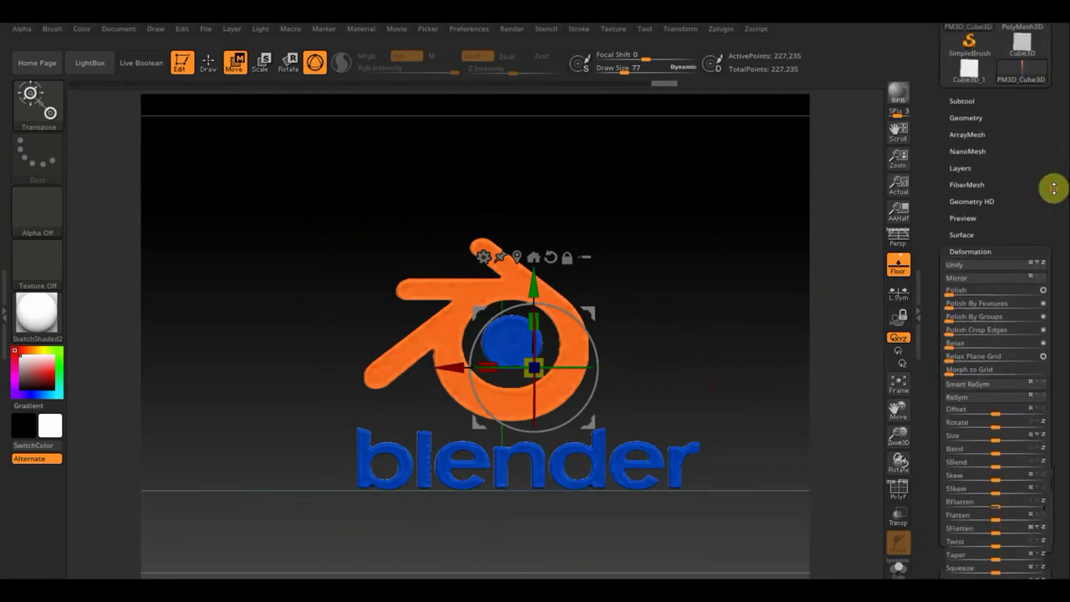
mouse_move(950, 296)
left_mouse_down()
mouse_move(966, 299)
mouse_move(753, 328)
left_mouse_up()
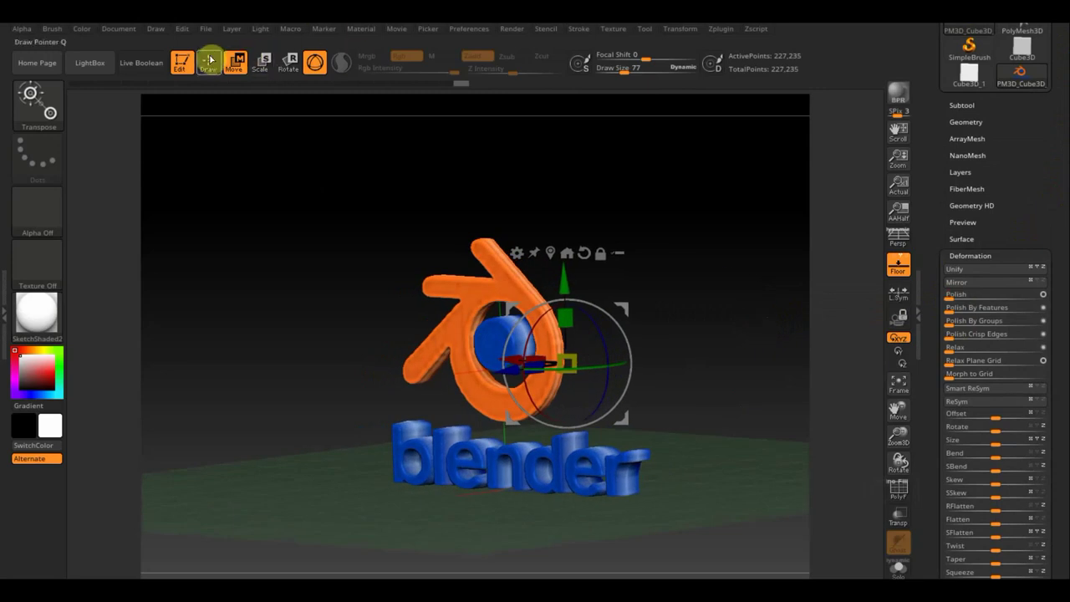
Step: Switch back to Draw mode with the Smooth brush and turn the view toward the logo's front
left_click(207, 61)
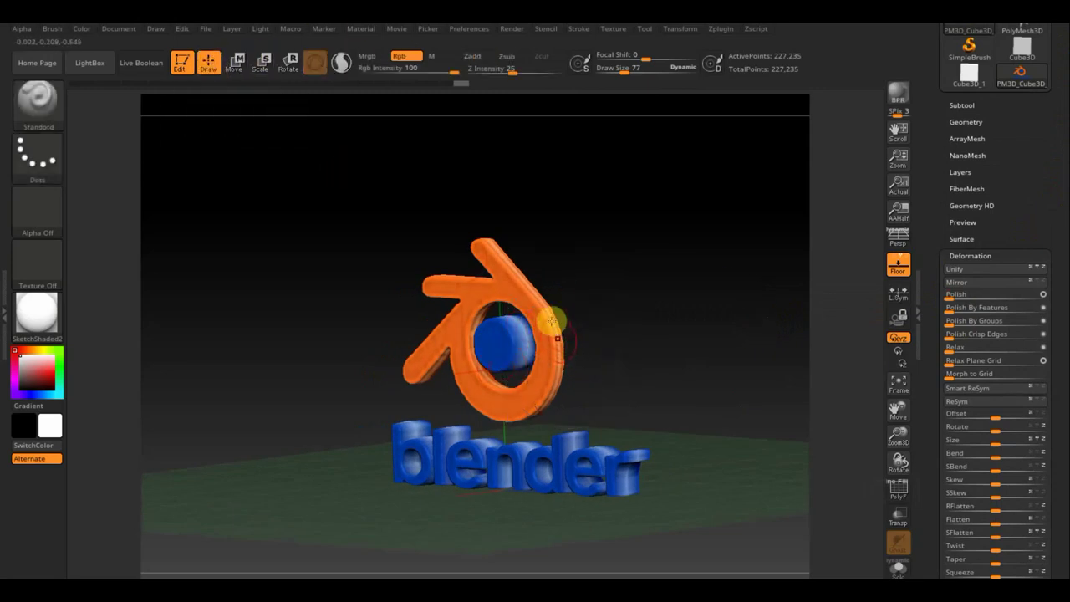
left_click_drag(590, 296, 640, 293)
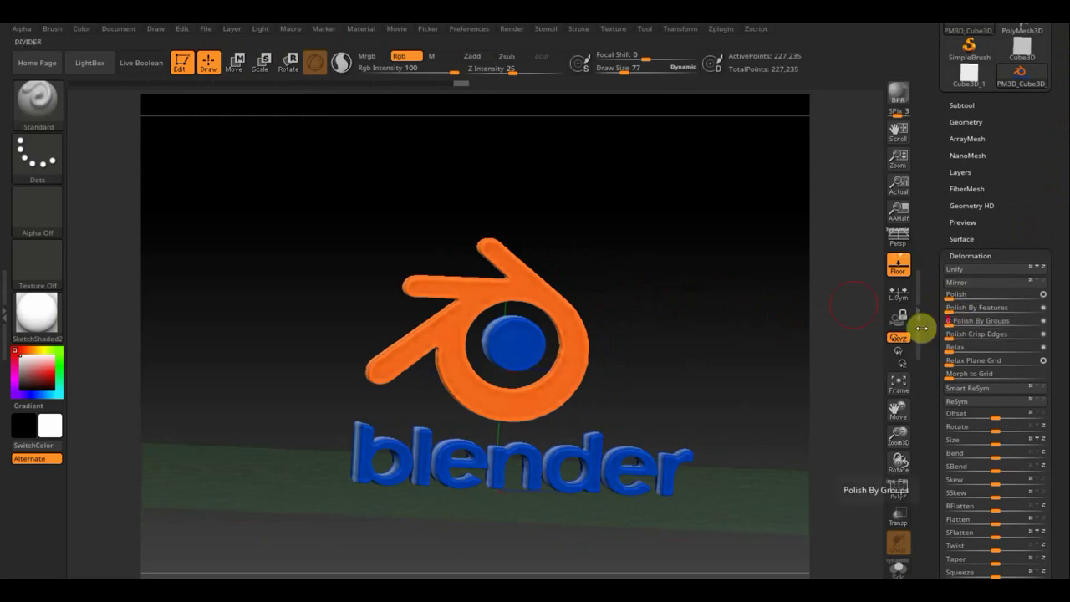
mouse_move(780, 335)
left_mouse_down()
mouse_move(708, 340)
mouse_move(522, 266)
left_mouse_up()
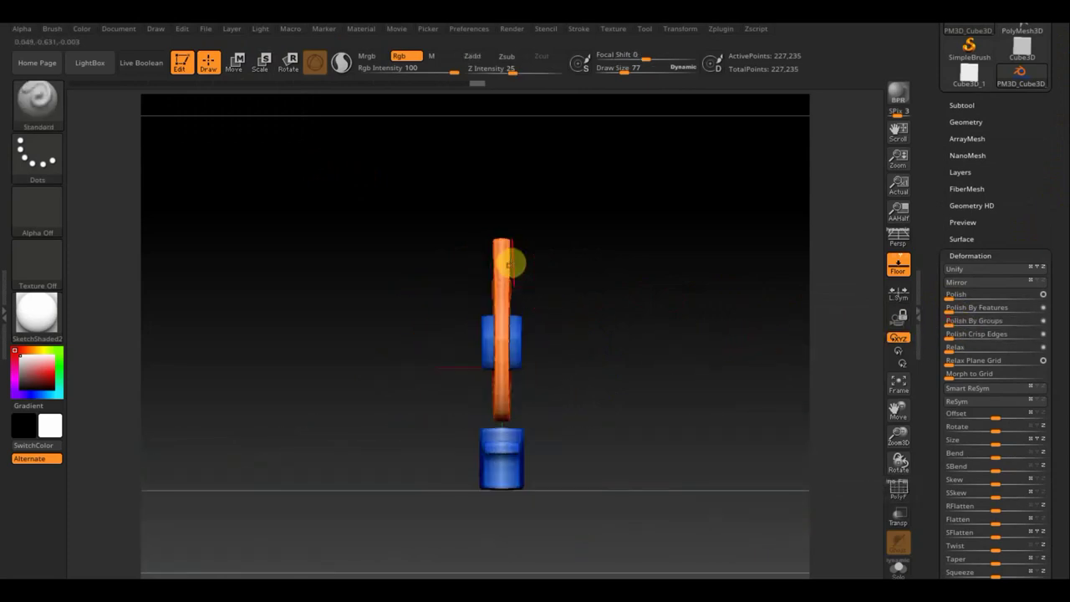
key("shift")
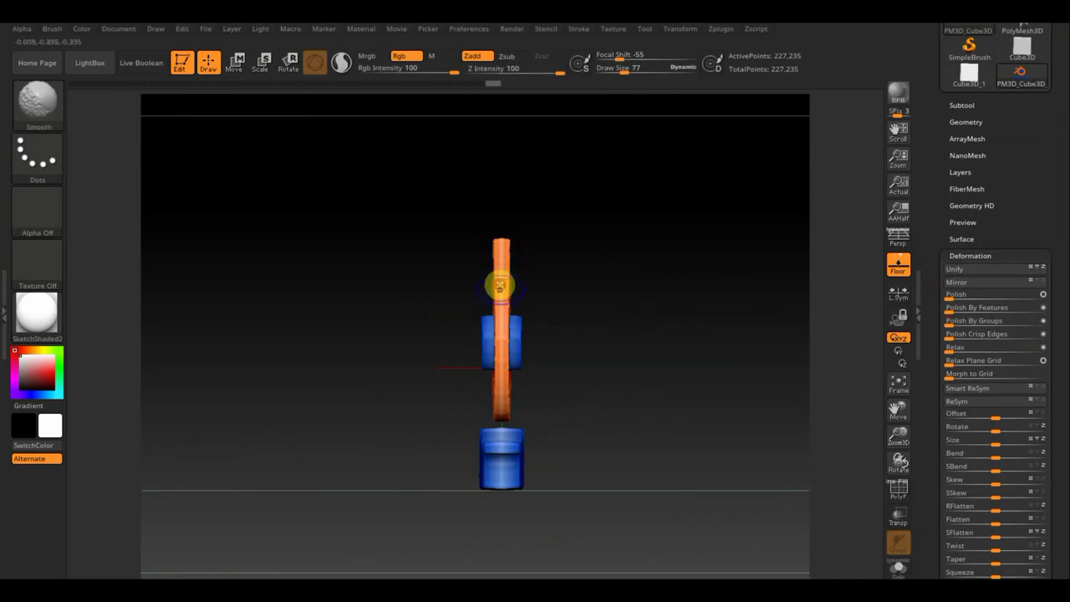
mouse_move(512, 411)
left_mouse_down()
mouse_move(590, 406)
mouse_move(623, 428)
mouse_move(693, 435)
mouse_move(750, 406)
mouse_move(710, 449)
left_mouse_up()
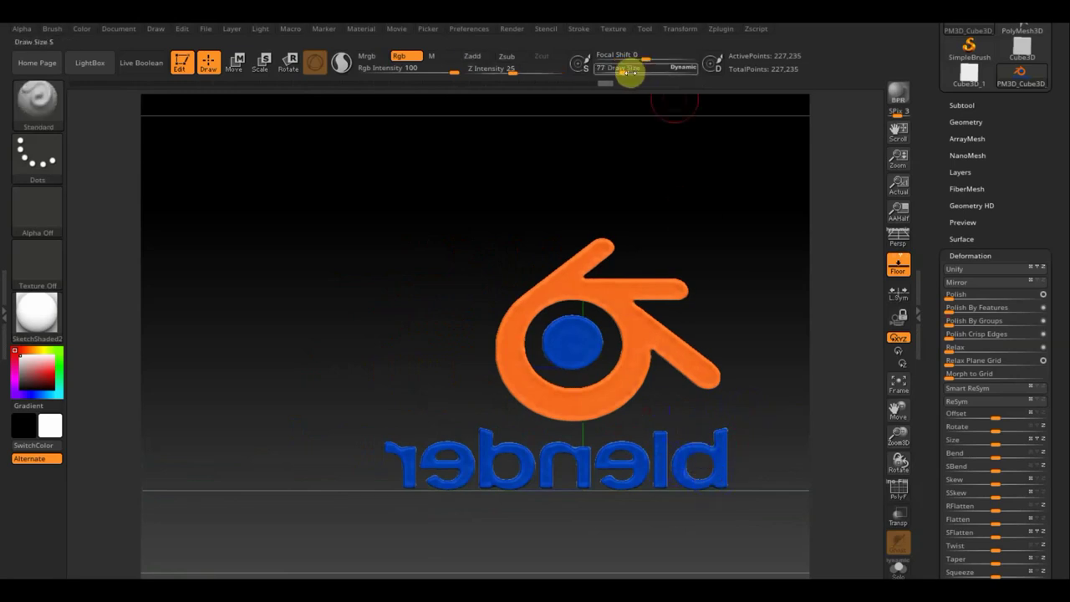
Step: Smooth the logo and text at Draw Size 215 while orbiting, then reduce the size to 114
left_click_drag(625, 72, 644, 71)
key("shift")
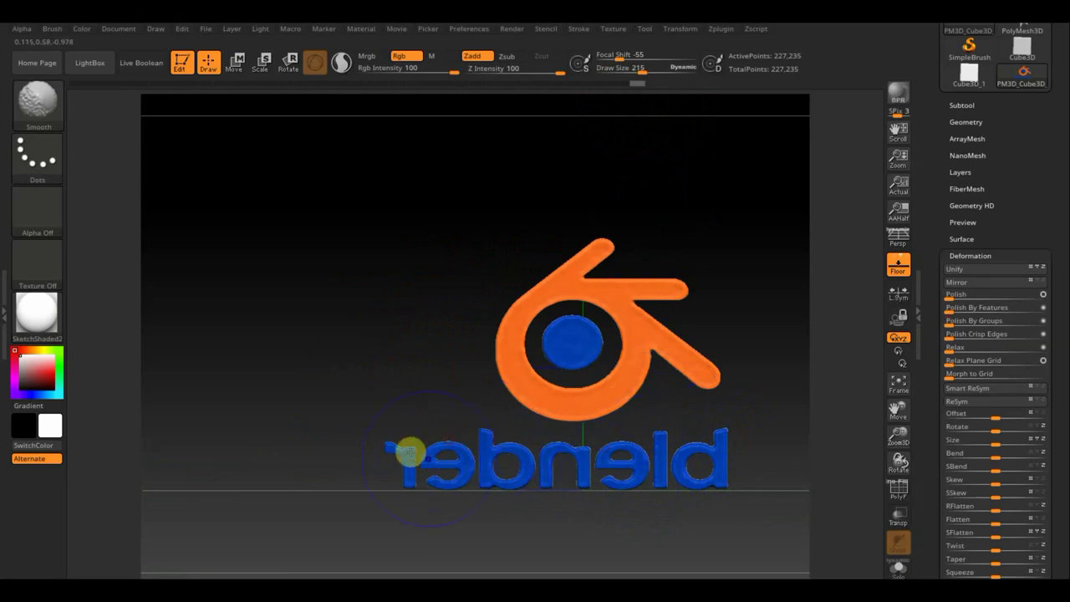
mouse_move(515, 376)
left_mouse_down("shift")
mouse_move(580, 370)
mouse_move(556, 354)
mouse_move(598, 254)
mouse_move(636, 277)
mouse_move(628, 253)
mouse_move(634, 304)
left_mouse_up("shift")
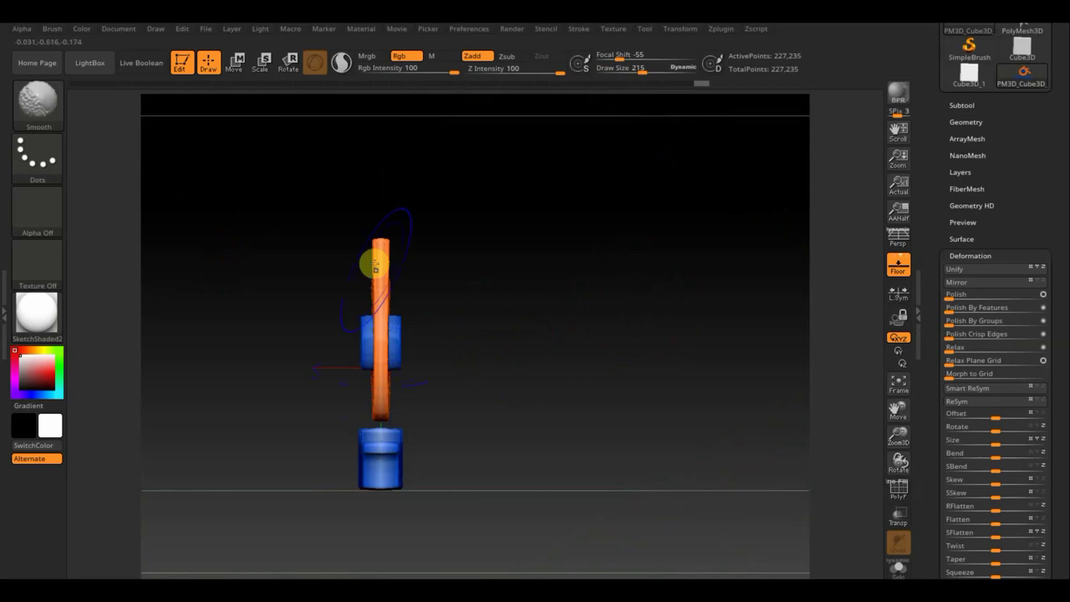
left_click_drag(468, 298, 466, 323)
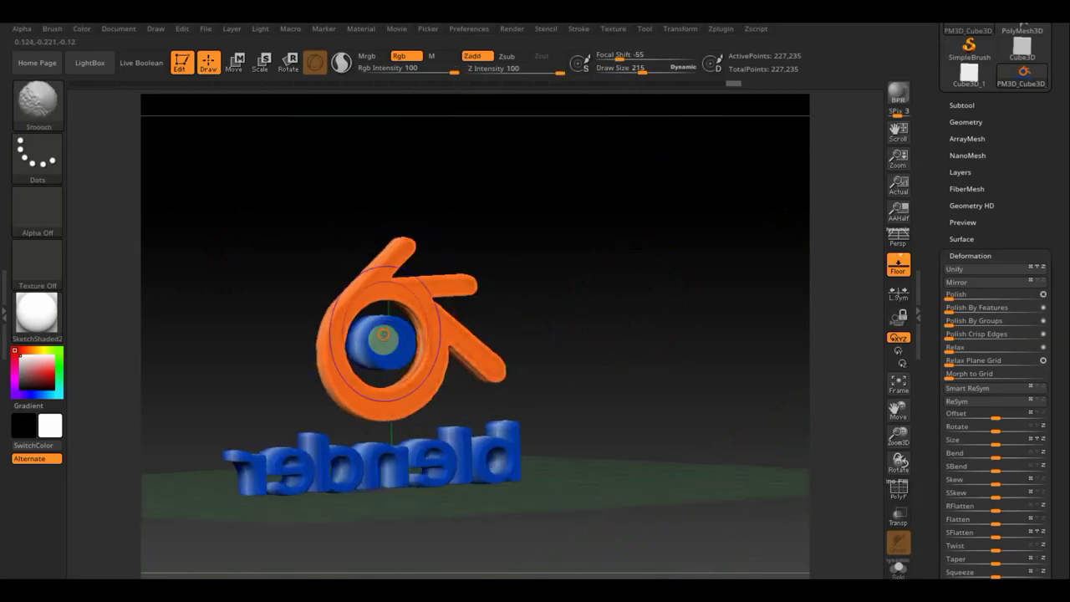
mouse_move(598, 395)
left_mouse_down()
mouse_move(604, 406)
mouse_move(576, 416)
left_mouse_up()
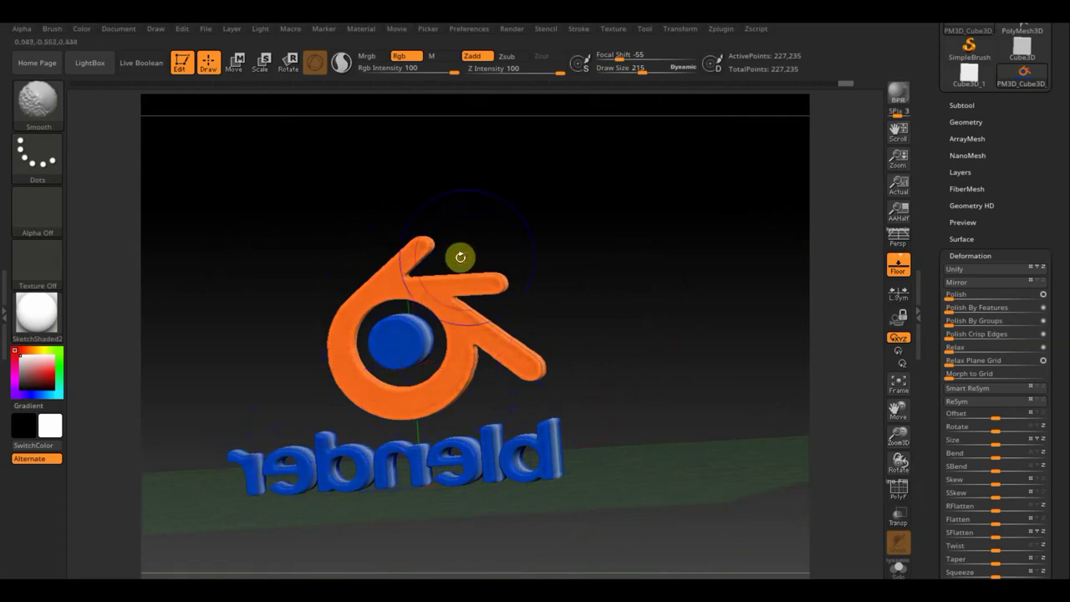
right_click_drag(461, 256, 440, 270, "shift")
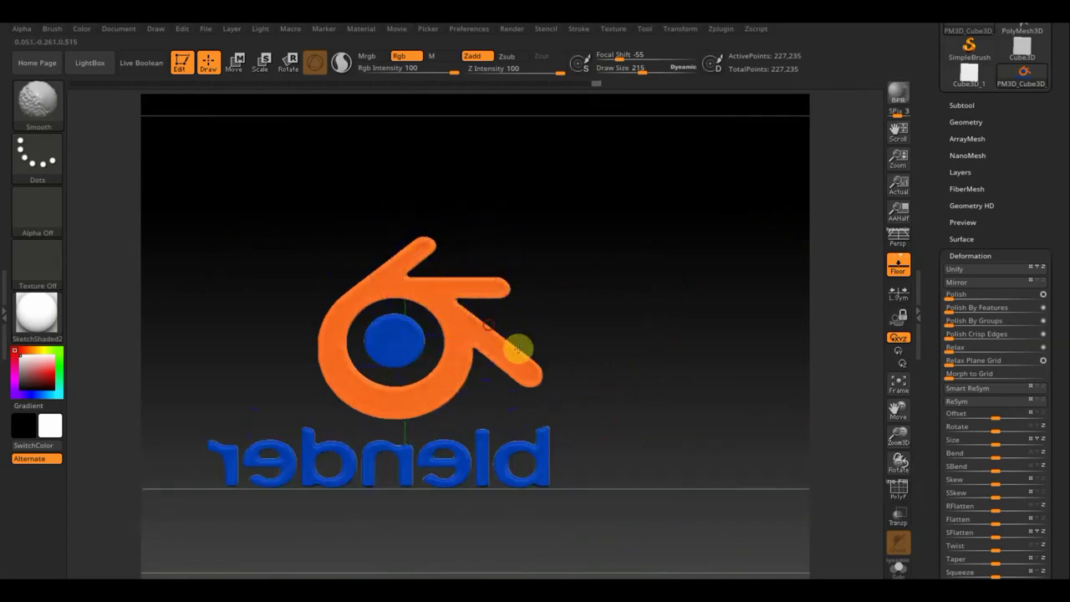
mouse_move(693, 362)
left_mouse_down()
mouse_move(628, 370)
mouse_move(629, 346)
mouse_move(721, 354)
mouse_move(745, 382)
mouse_move(714, 370)
left_mouse_up()
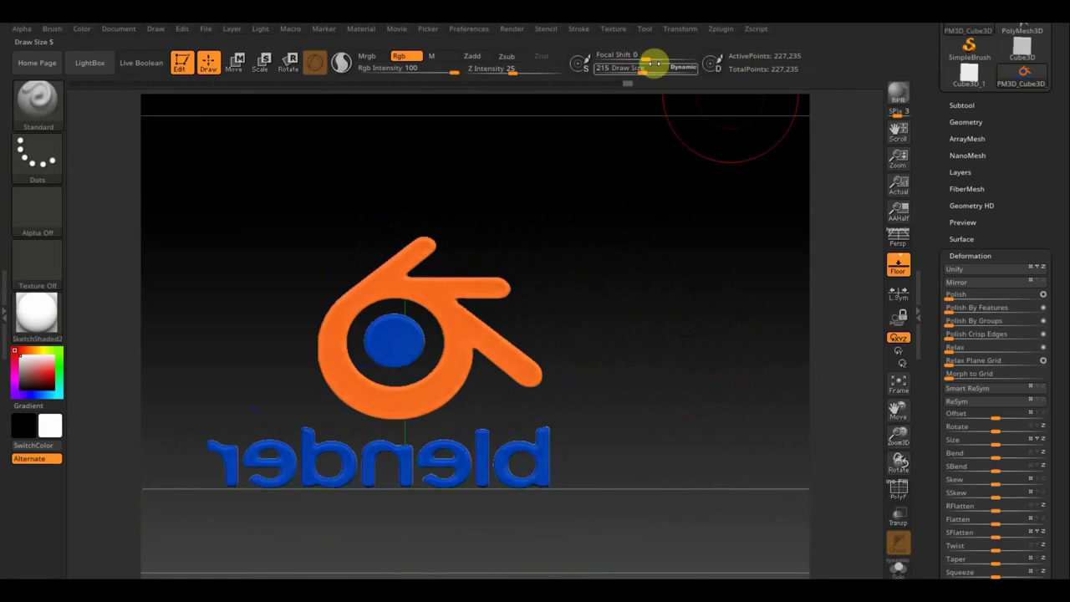
left_click_drag(640, 72, 604, 126)
Step: Shrink the brush to 58, try a stroke on the logo's diagonal arm, and undo it
left_click_drag(569, 268, 535, 277)
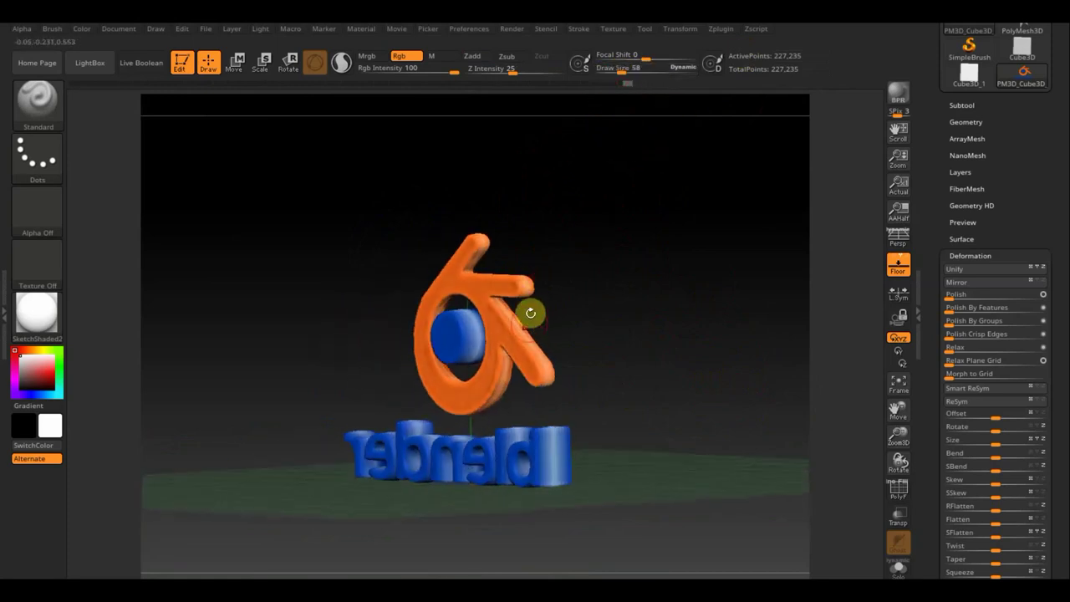
left_click_drag(495, 307, 530, 357)
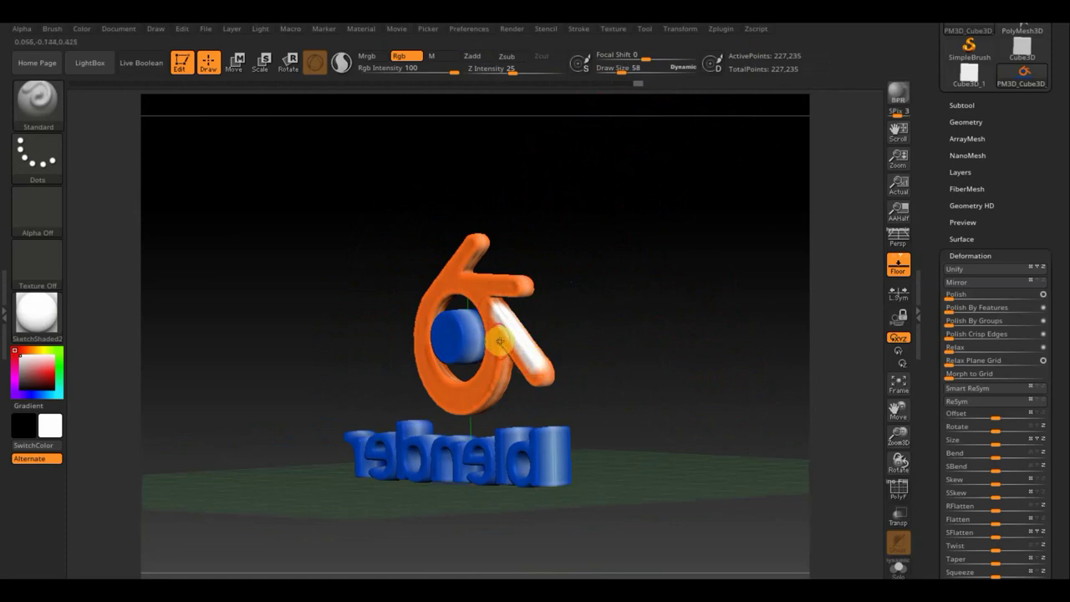
key("ctrl+z")
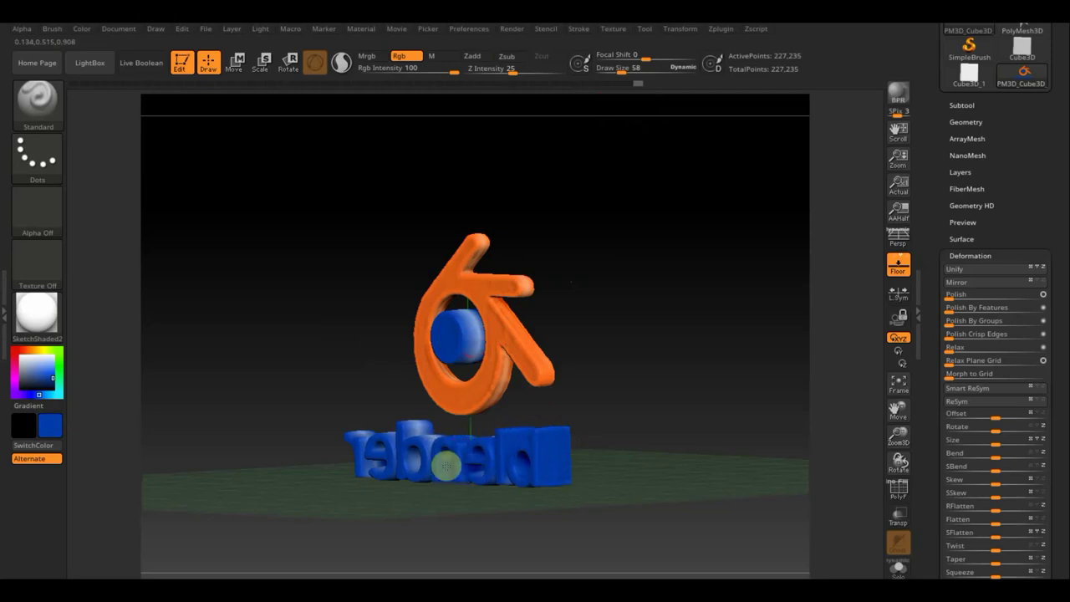
Step: Orbit to inspect the model from an angle, then snap back to the straight front view
left_click_drag(640, 460, 682, 458, "shift")
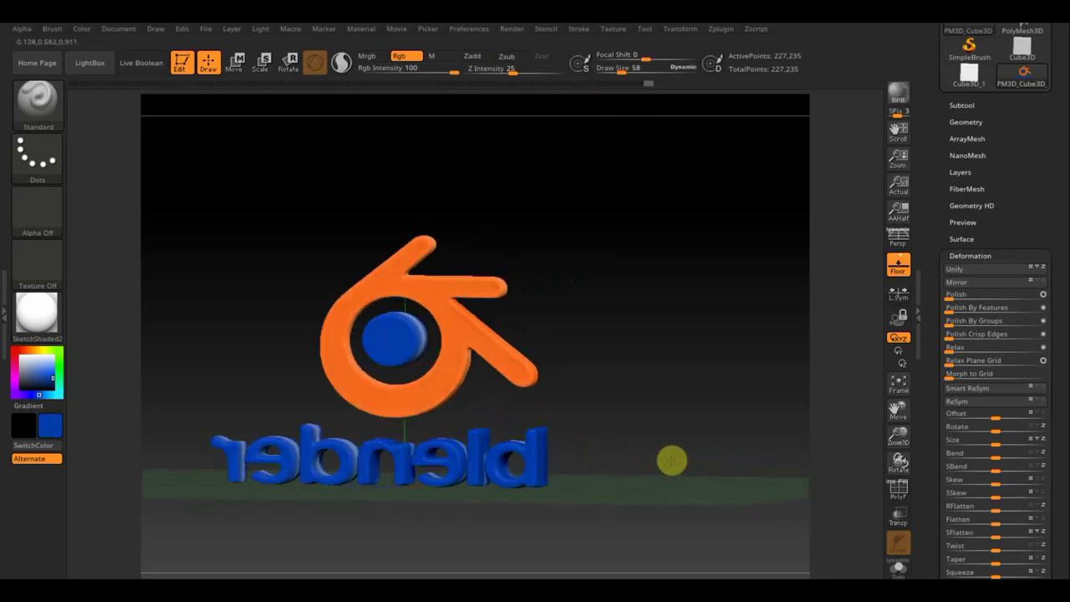
left_click(517, 475)
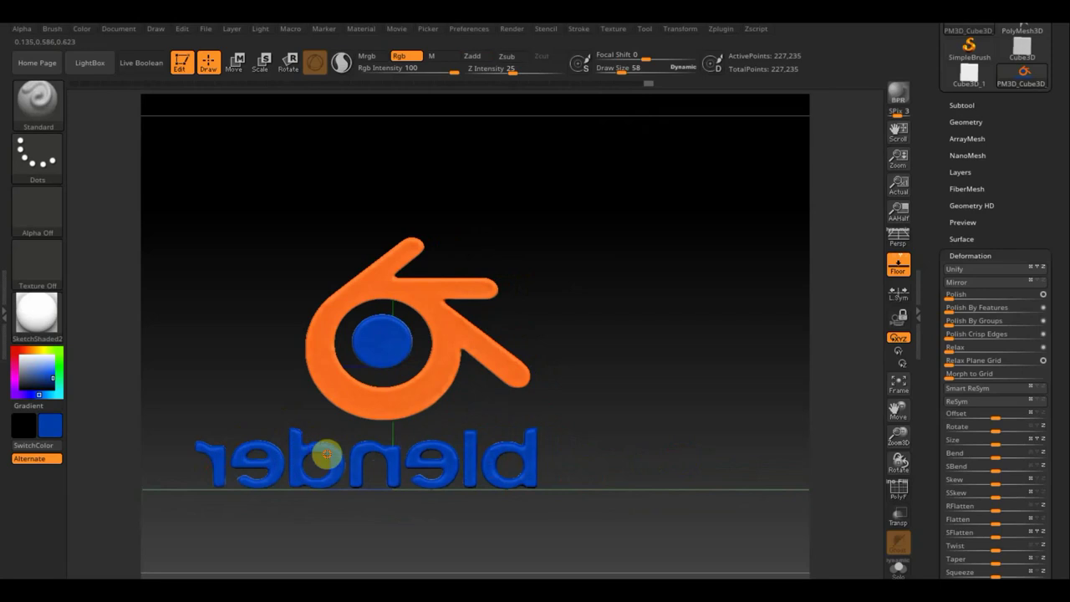
left_click_drag(595, 457, 655, 492)
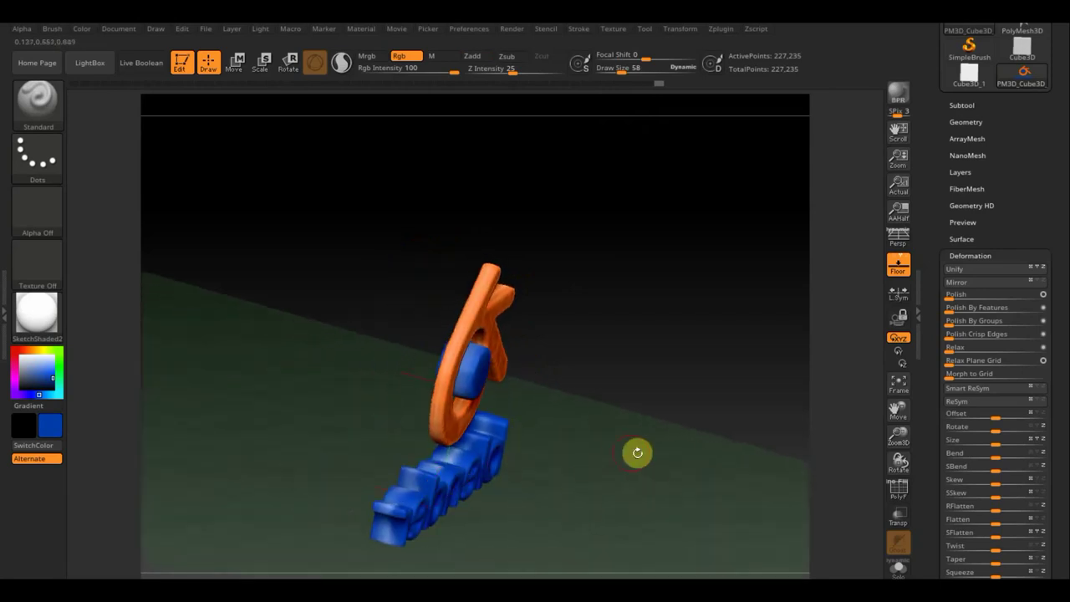
left_click_drag(586, 455, 650, 409, "shift")
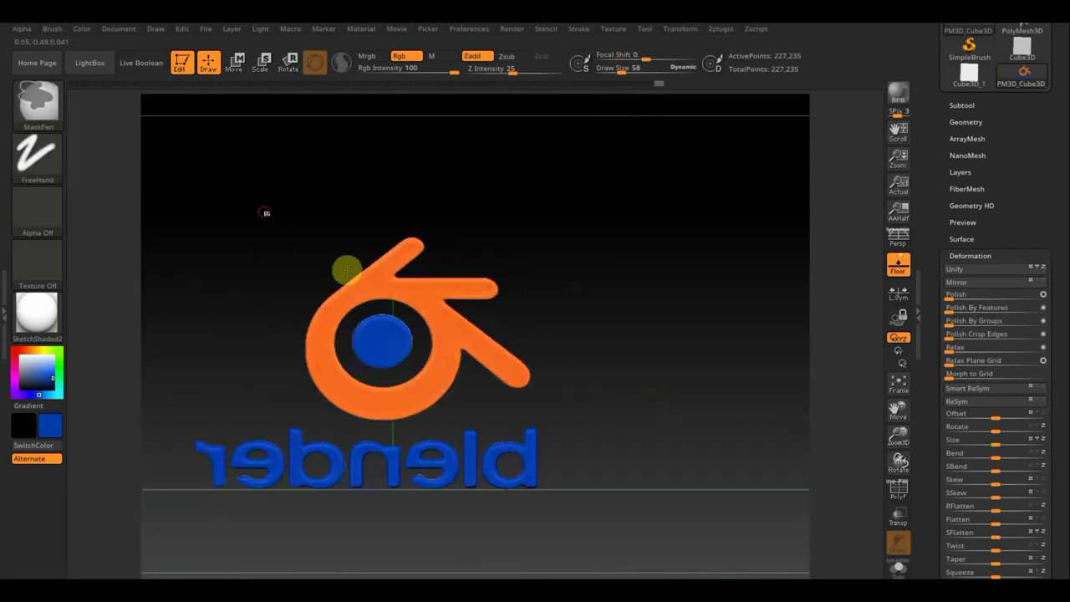
Step: Mask and clear the model, isolate the blue blender text, and raise Draw Size to 129
left_click_drag(264, 212, 536, 429, "ctrl")
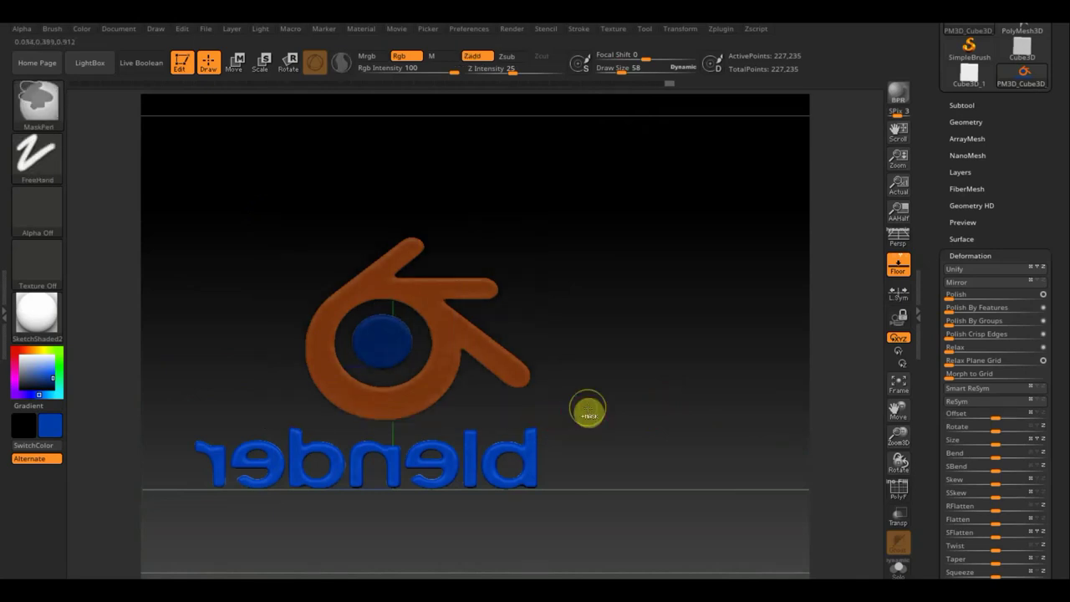
left_click(588, 410, "ctrl")
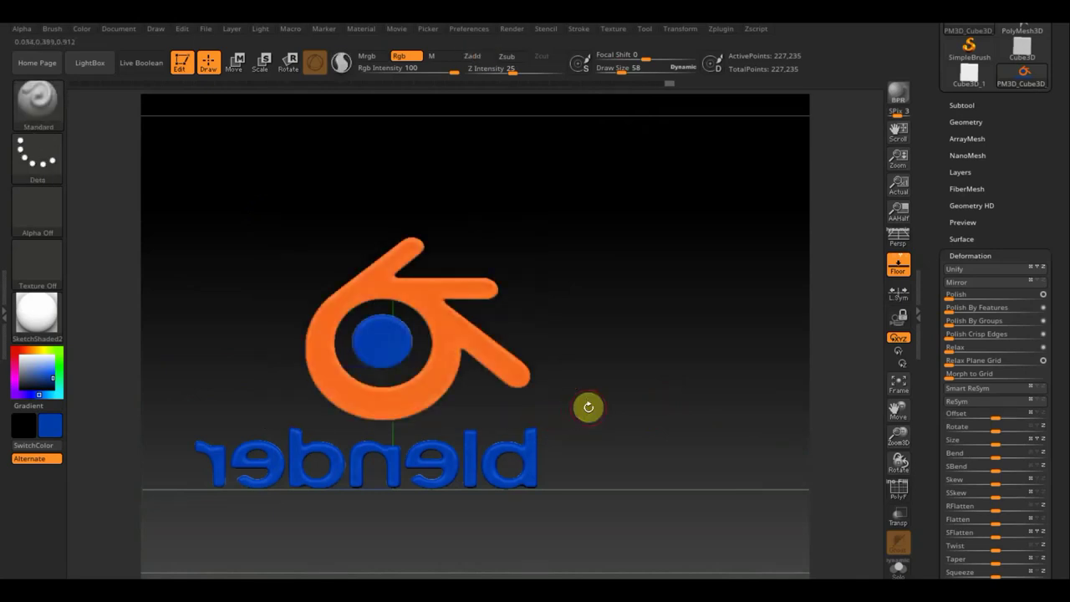
left_click(440, 462, "ctrl+shift")
mouse_move(616, 349)
left_mouse_down()
mouse_move(563, 421)
mouse_move(488, 418)
left_mouse_up()
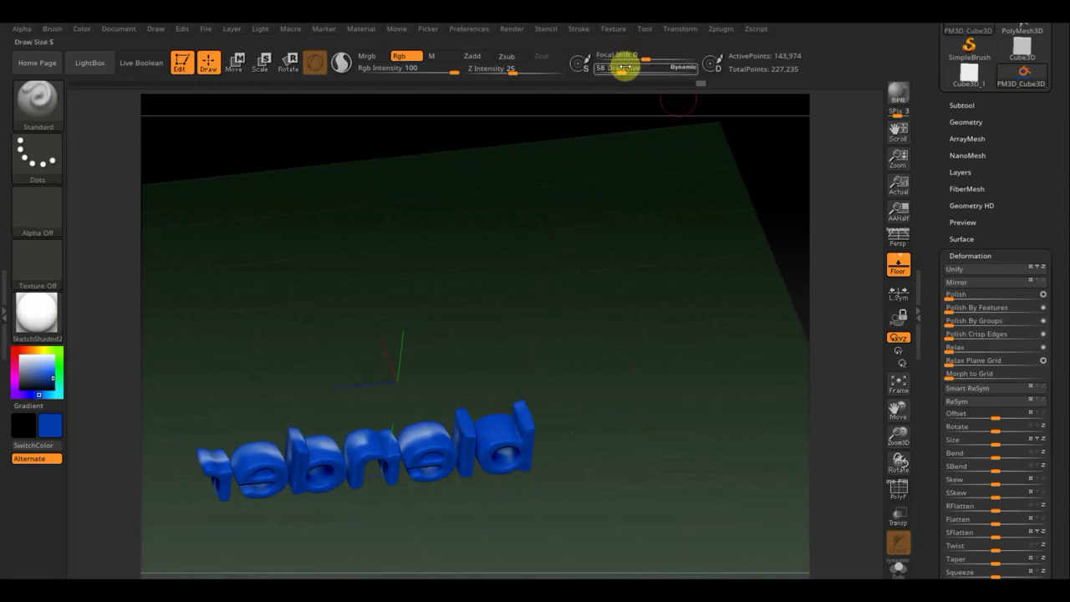
left_click_drag(629, 71, 644, 70)
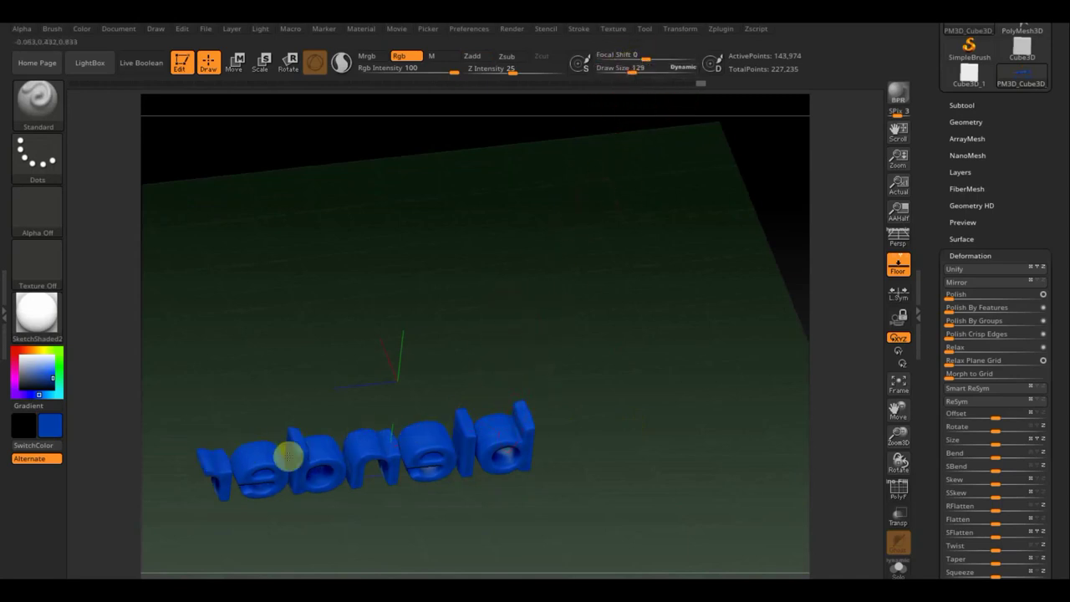
mouse_move(564, 426)
left_mouse_down()
mouse_move(509, 456)
mouse_move(582, 409)
mouse_move(535, 415)
mouse_move(659, 353)
mouse_move(669, 337)
left_mouse_up()
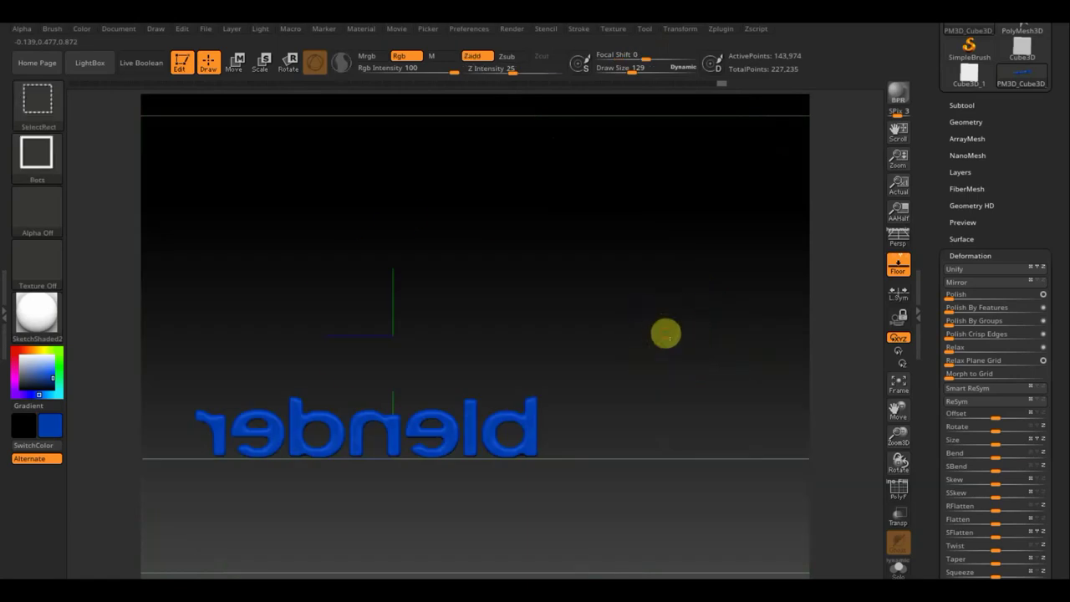
Step: Show all parts, then hide the blender text so only the orange logo and eye remain in front view
left_click(665, 333, "ctrl+shift")
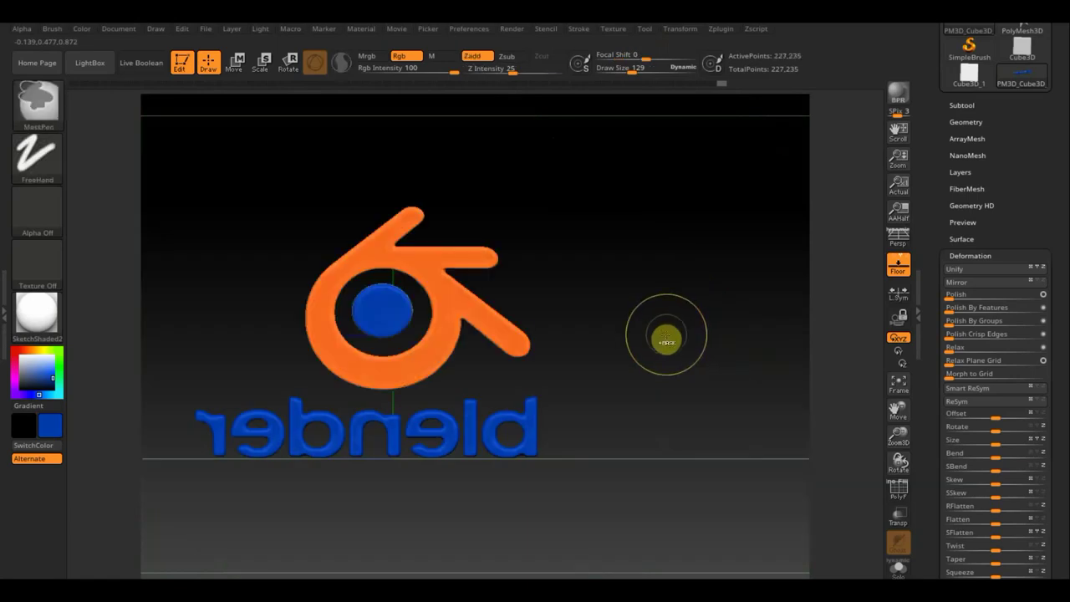
left_click(427, 356, "ctrl+shift")
mouse_move(558, 363)
left_mouse_down()
mouse_move(640, 373)
mouse_move(637, 384)
left_mouse_up()
key("ctrl")
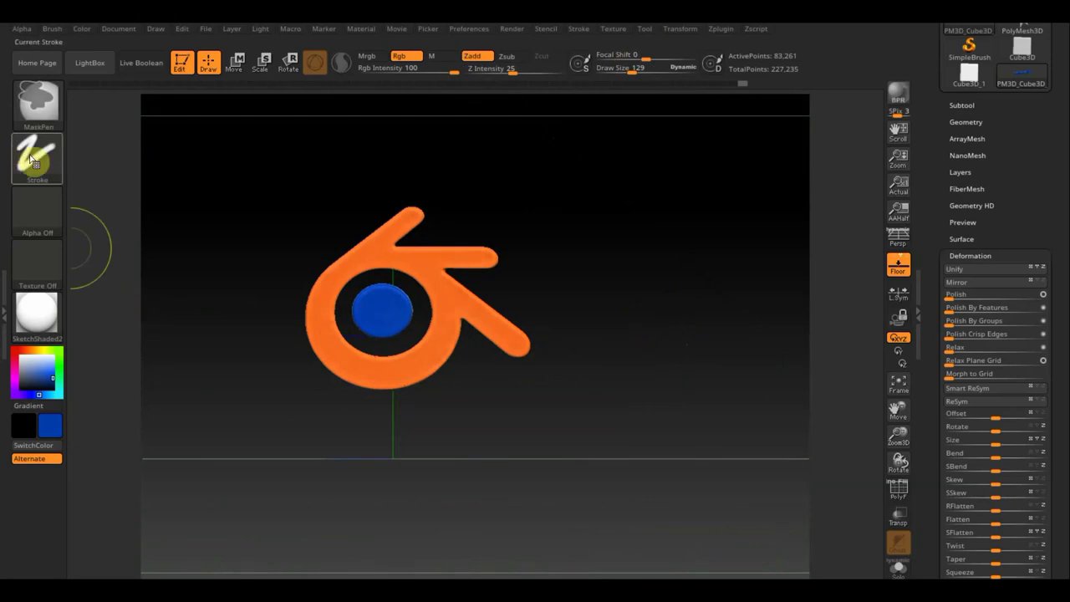
Step: Choose the MaskPen Circle stroke, then mask and clear the blue eye
left_click(32, 159)
left_click(108, 195)
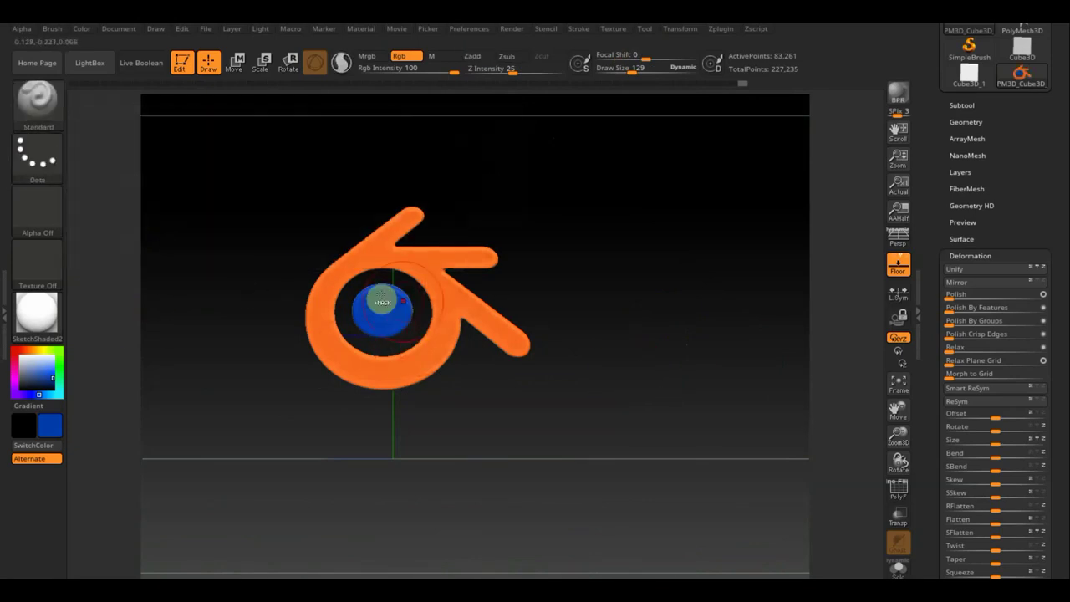
left_click(382, 314, "ctrl+shift")
left_click(381, 314, "ctrl+shift")
mouse_move(253, 232)
left_mouse_down("ctrl")
mouse_move(258, 253)
mouse_move(407, 344)
left_mouse_up("ctrl")
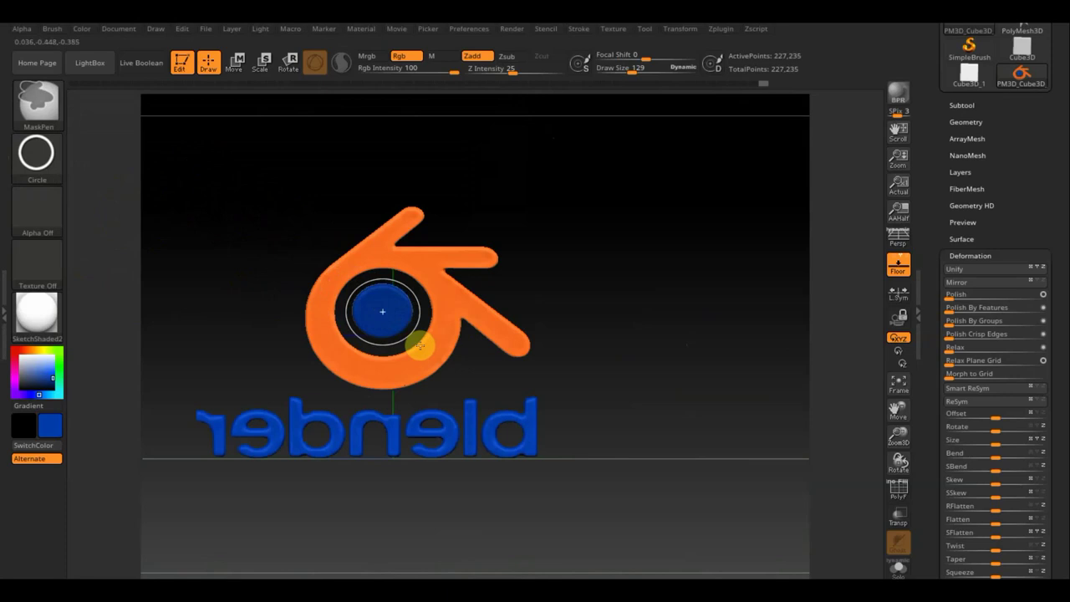
left_click_drag(418, 346, 418, 341, "ctrl")
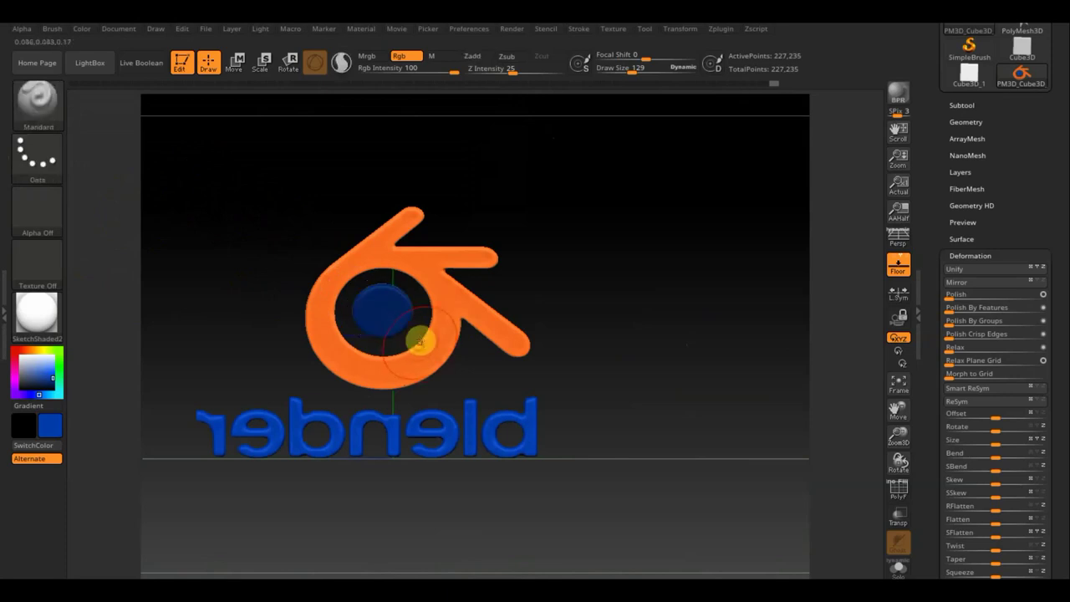
left_click_drag(635, 297, 634, 290, "ctrl")
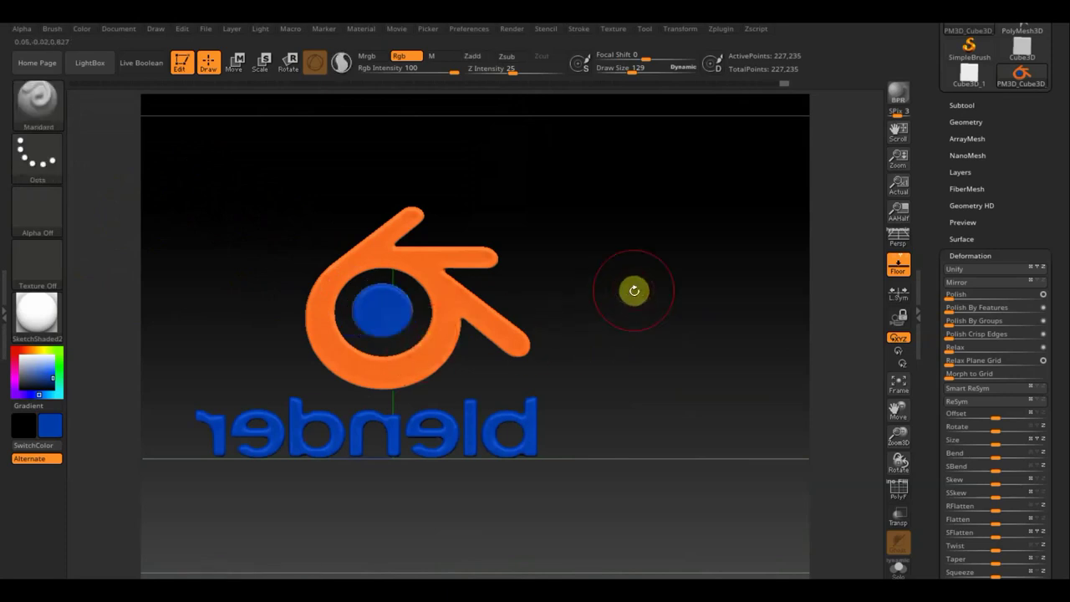
Step: Hide the blue eye so only the orange logo ring is visible, and orbit around it
left_click(468, 307, "ctrl+shift")
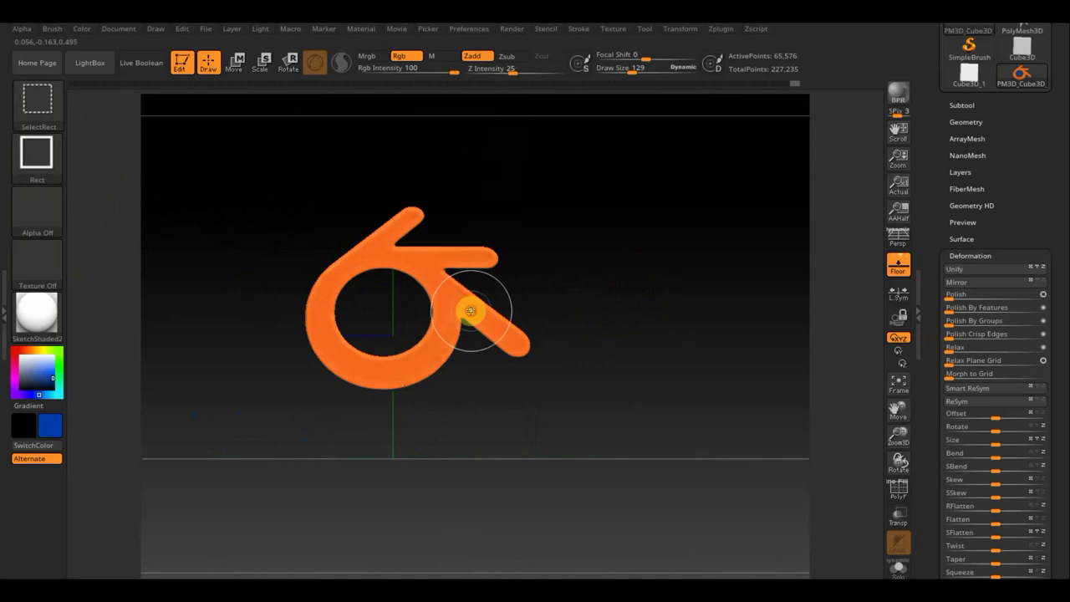
left_click(471, 312, "ctrl+shift")
left_click(410, 310, "ctrl+alt+shift")
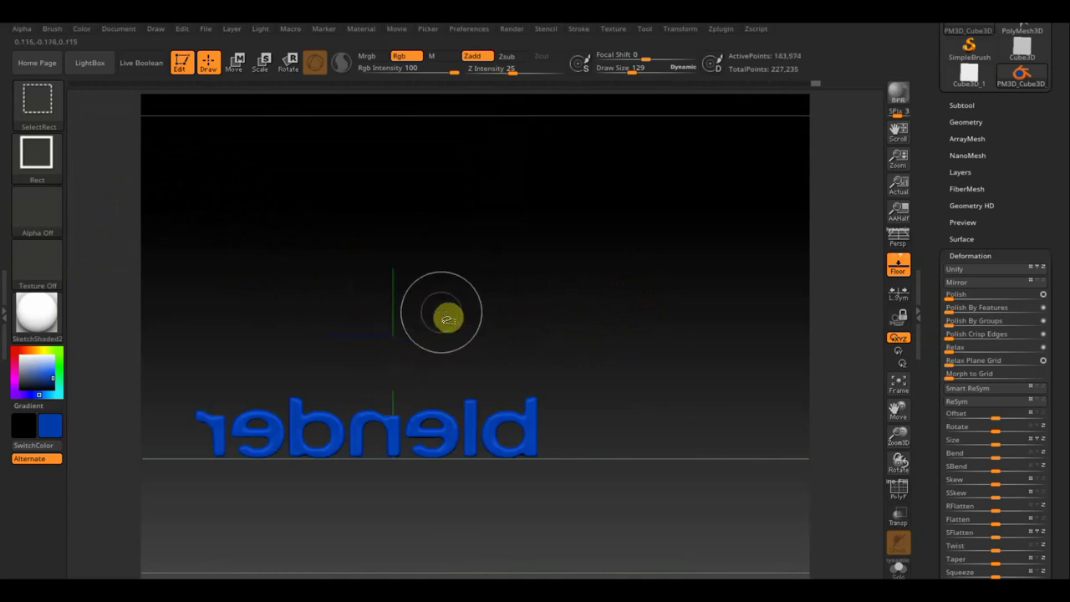
left_click(486, 318, "ctrl+shift")
left_click(447, 310, "ctrl+shift")
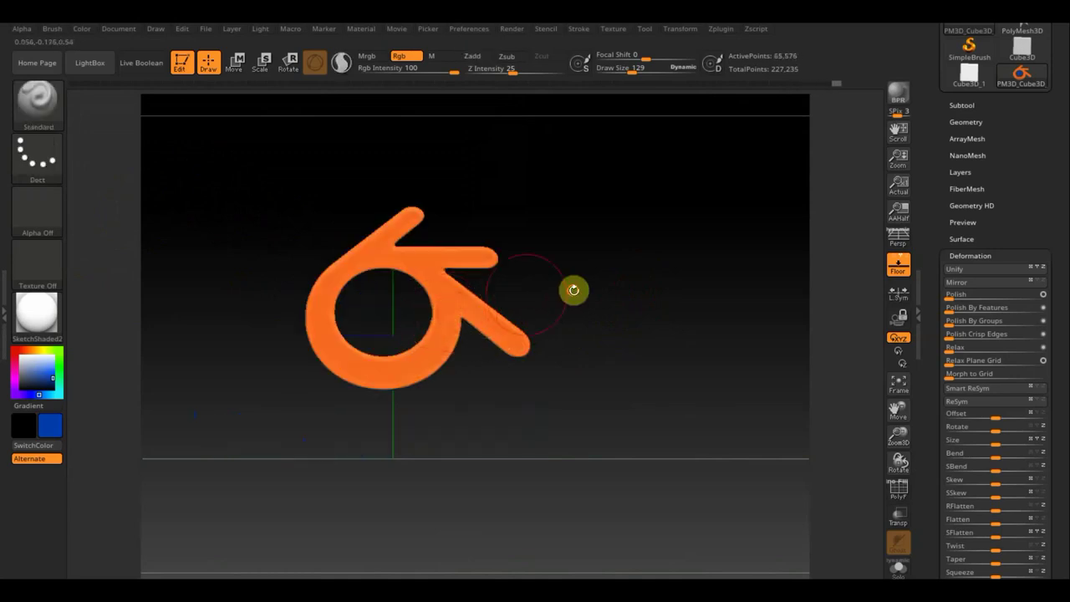
left_click_drag(538, 289, 621, 305)
left_click_drag(530, 318, 494, 310, "shift")
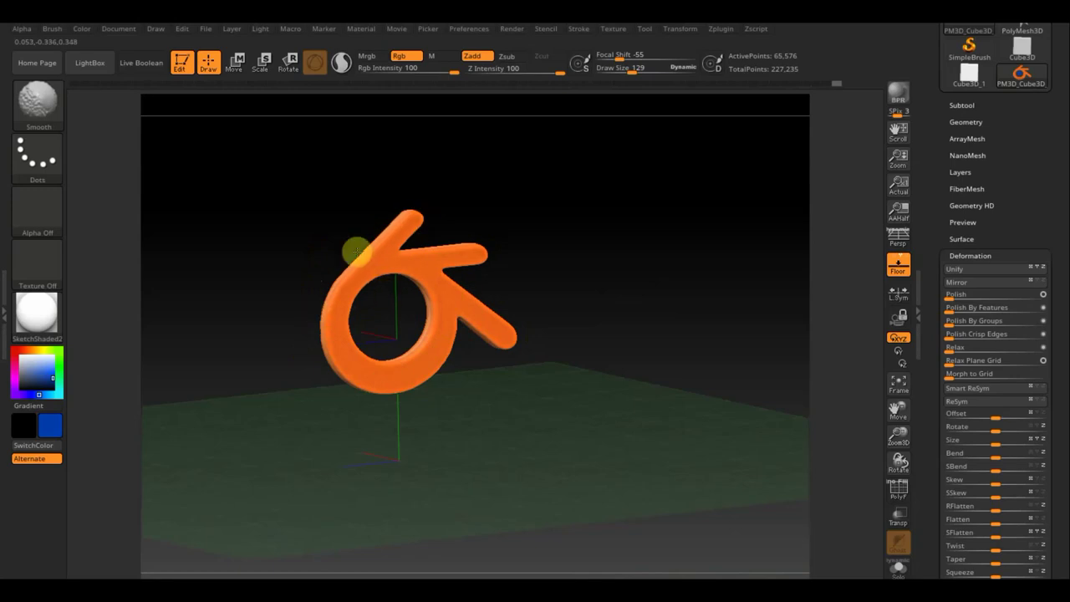
Step: Show all parts again, then isolate the blue eye disc and orbit to inspect it
mouse_move(540, 331)
left_mouse_down()
mouse_move(631, 337)
mouse_move(547, 321)
mouse_move(642, 309)
left_mouse_up()
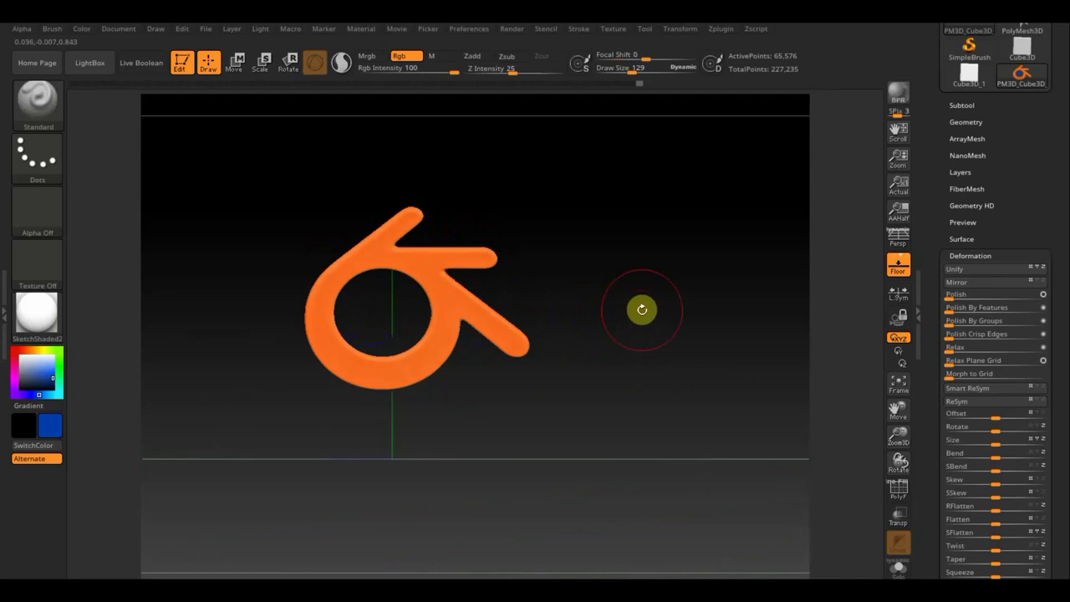
left_click(643, 310, "ctrl+shift")
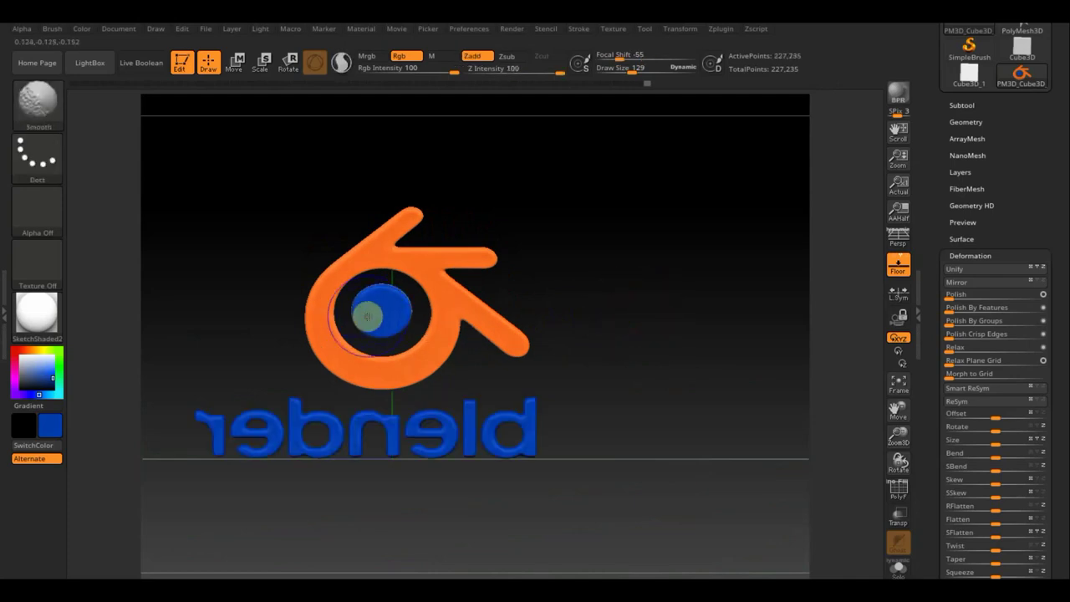
left_click(372, 316, "ctrl+shift")
left_click_drag(505, 318, 582, 351)
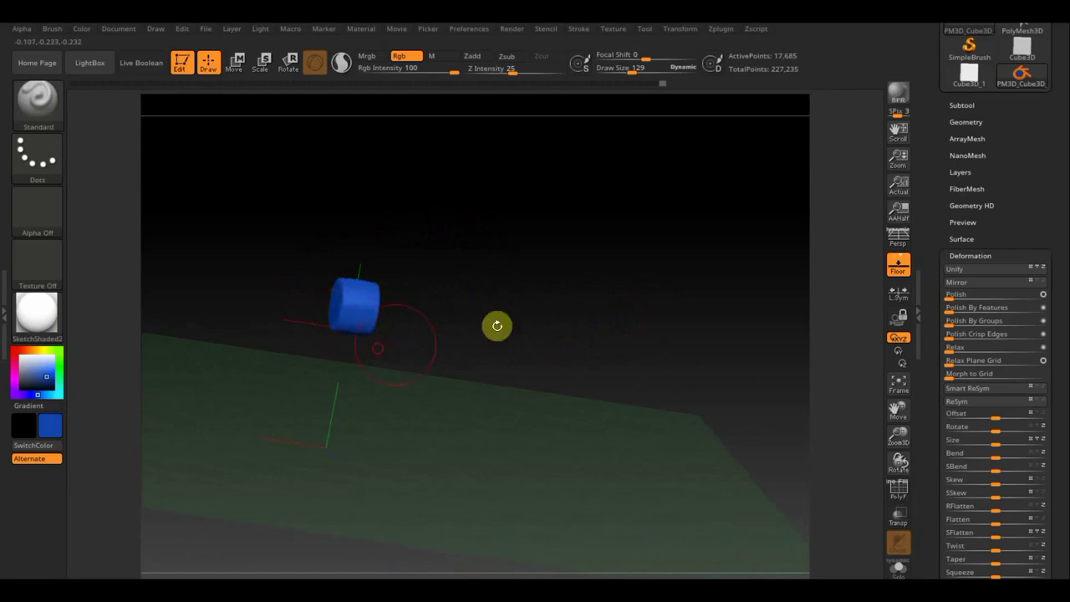
left_click_drag(496, 325, 392, 304)
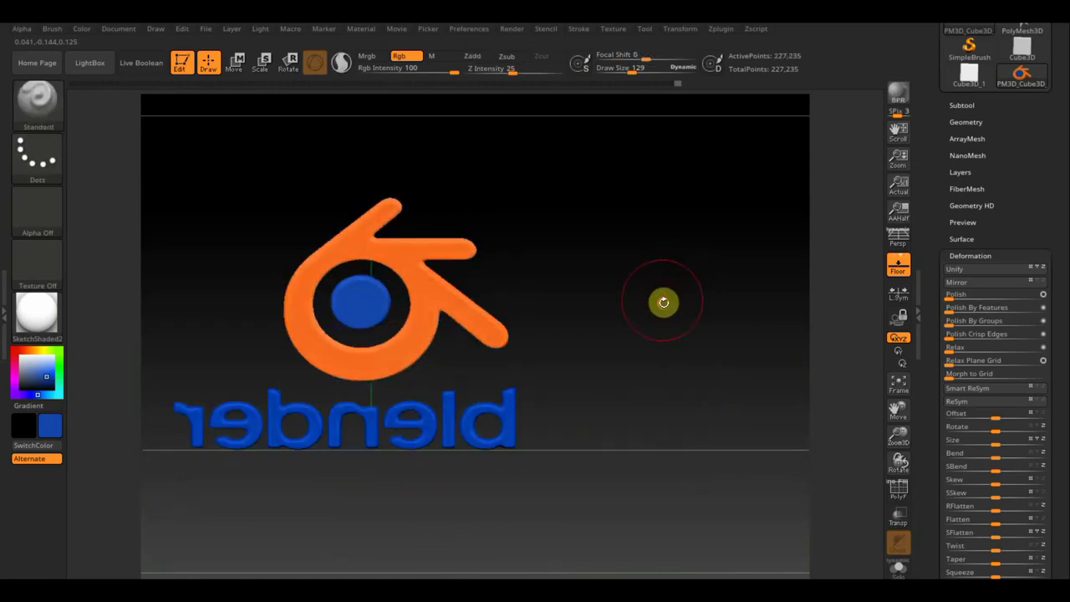
Step: Turn the model to a straight front view and zoom out to see logo and text
left_click_drag(657, 312, 513, 317)
mouse_move(593, 304)
left_mouse_down("shift")
mouse_move(597, 316)
mouse_move(604, 310)
mouse_move(595, 304)
mouse_move(628, 290)
left_mouse_up("shift")
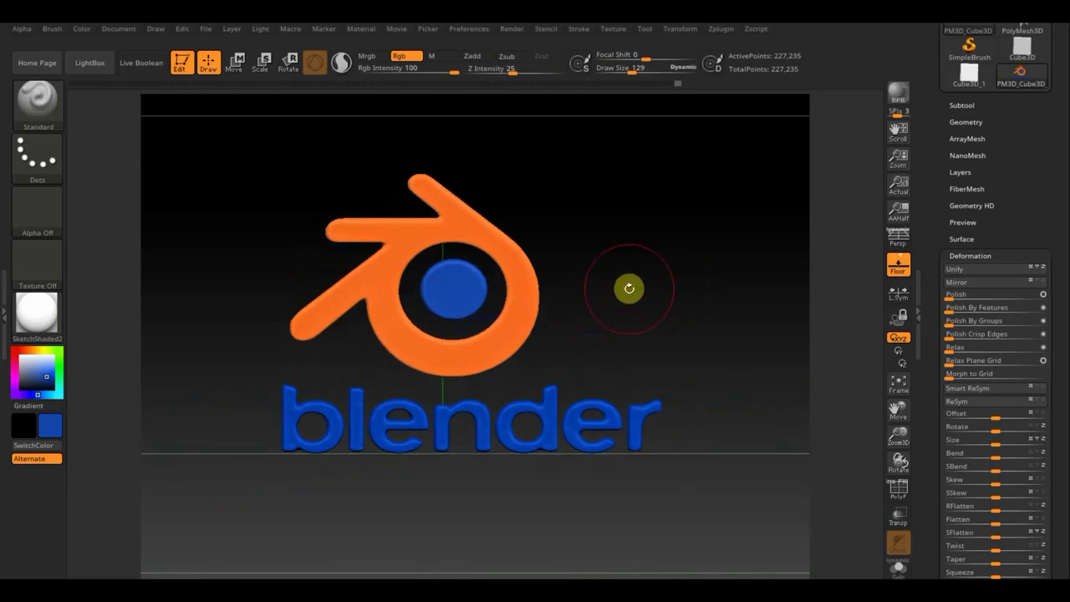
left_click_drag(645, 293, 621, 257, "alt")
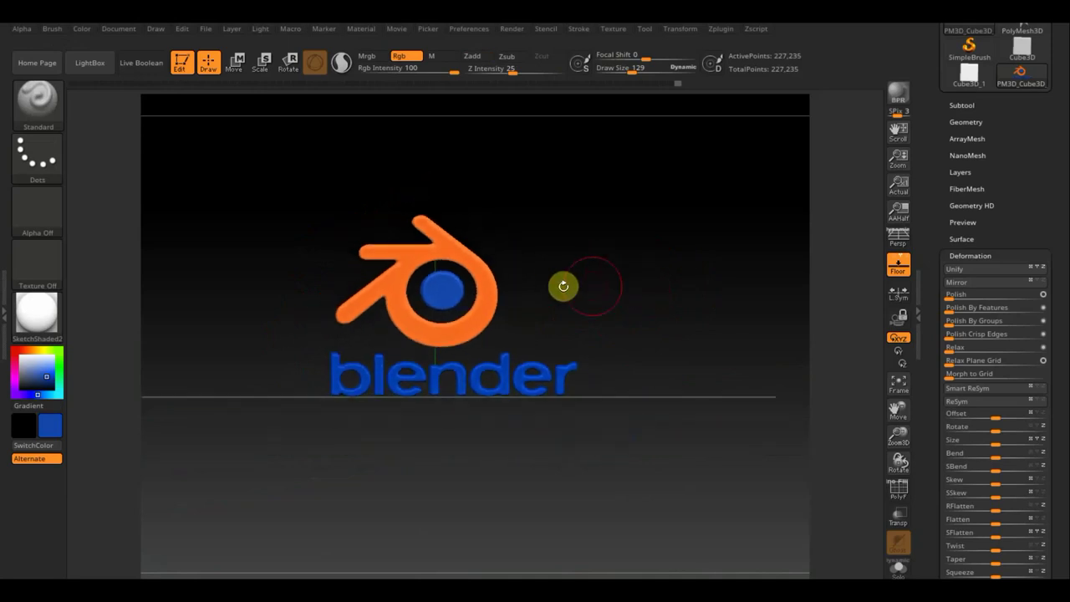
Step: Isolate the orange logo and scale it to about 0.5 with the Transpose gizmo
key("ctrl+shift")
left_click(456, 376, "ctrl+shift")
left_click(457, 375, "ctrl+shift")
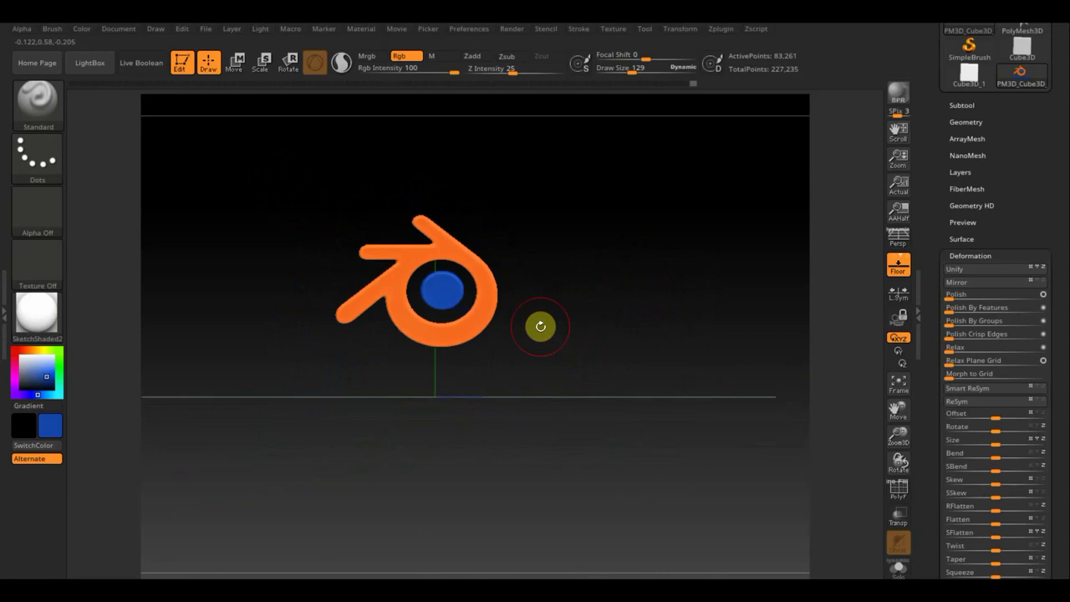
left_click(238, 64)
left_click_drag(458, 307, 454, 307)
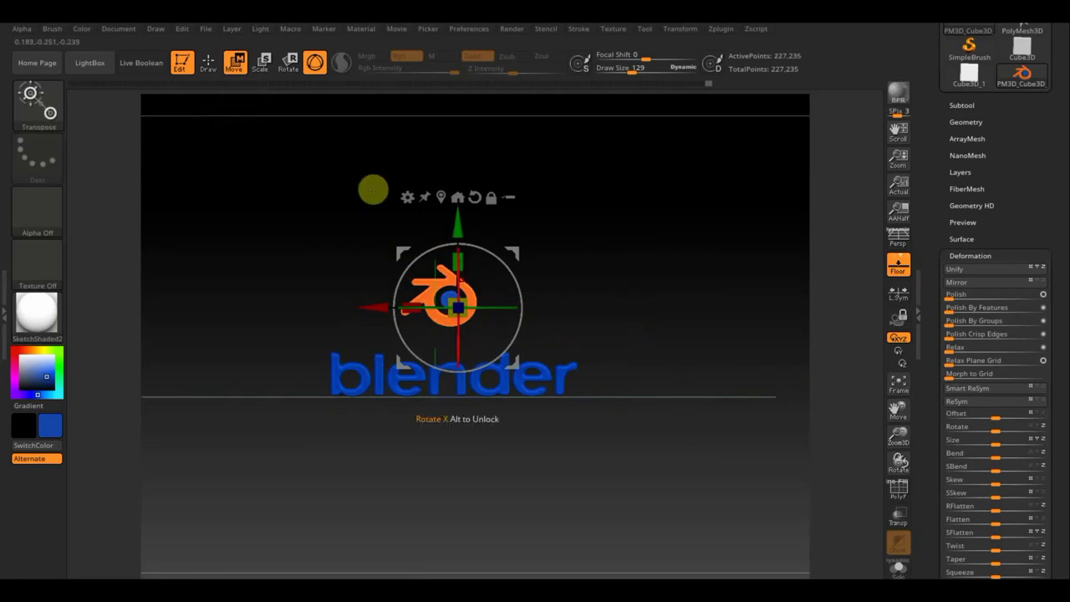
Step: Return to Draw mode and zoom in on the shrunken logo above the blender lettering
left_click(208, 74)
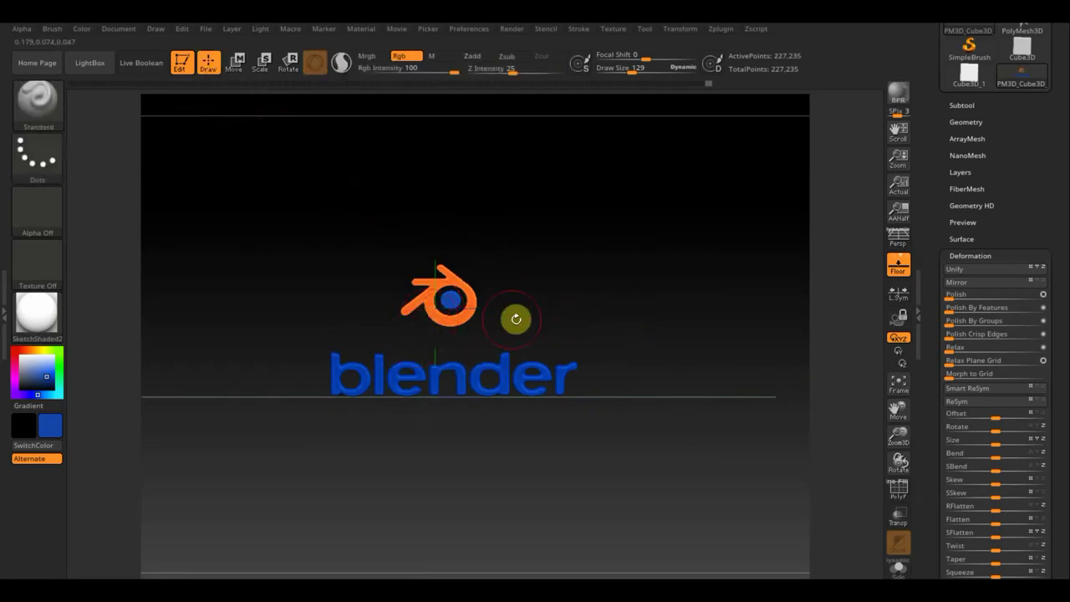
mouse_move(538, 317)
left_mouse_down()
mouse_move(576, 370)
mouse_move(585, 251)
left_mouse_up()
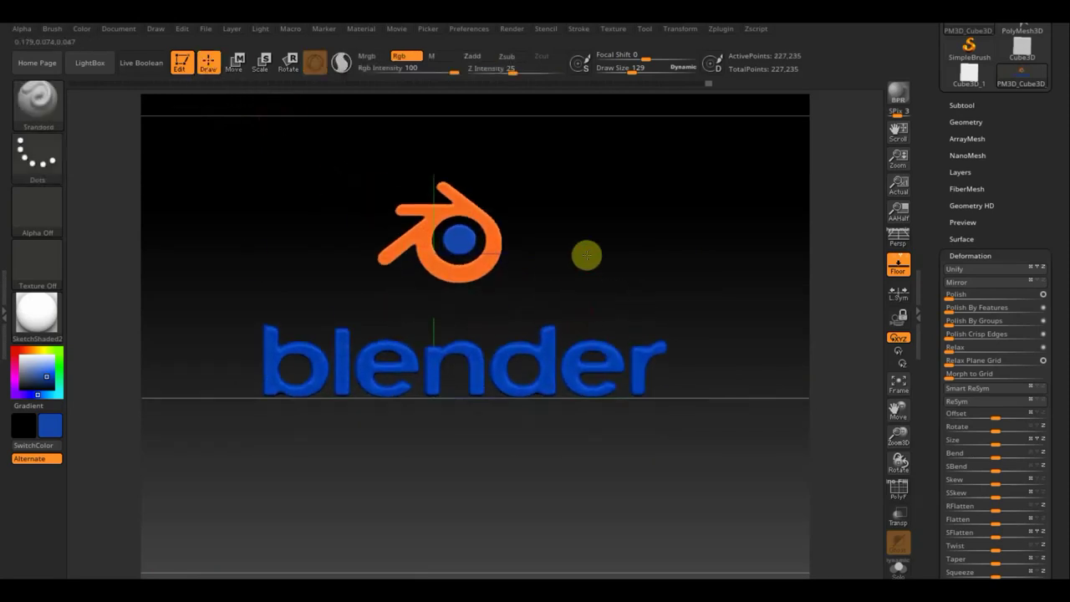